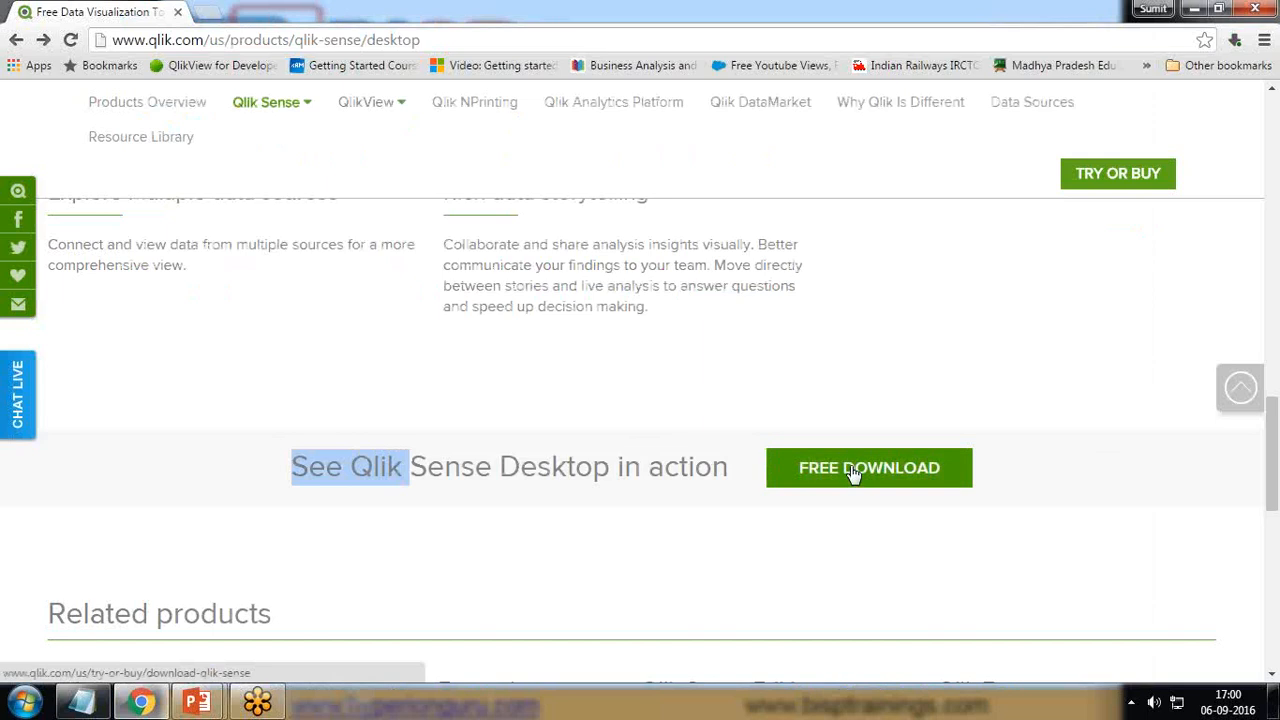
- Open the free download page for Qlik Sense Desktop and examine its product description, registration form and license agreement section
left_click(852, 472)
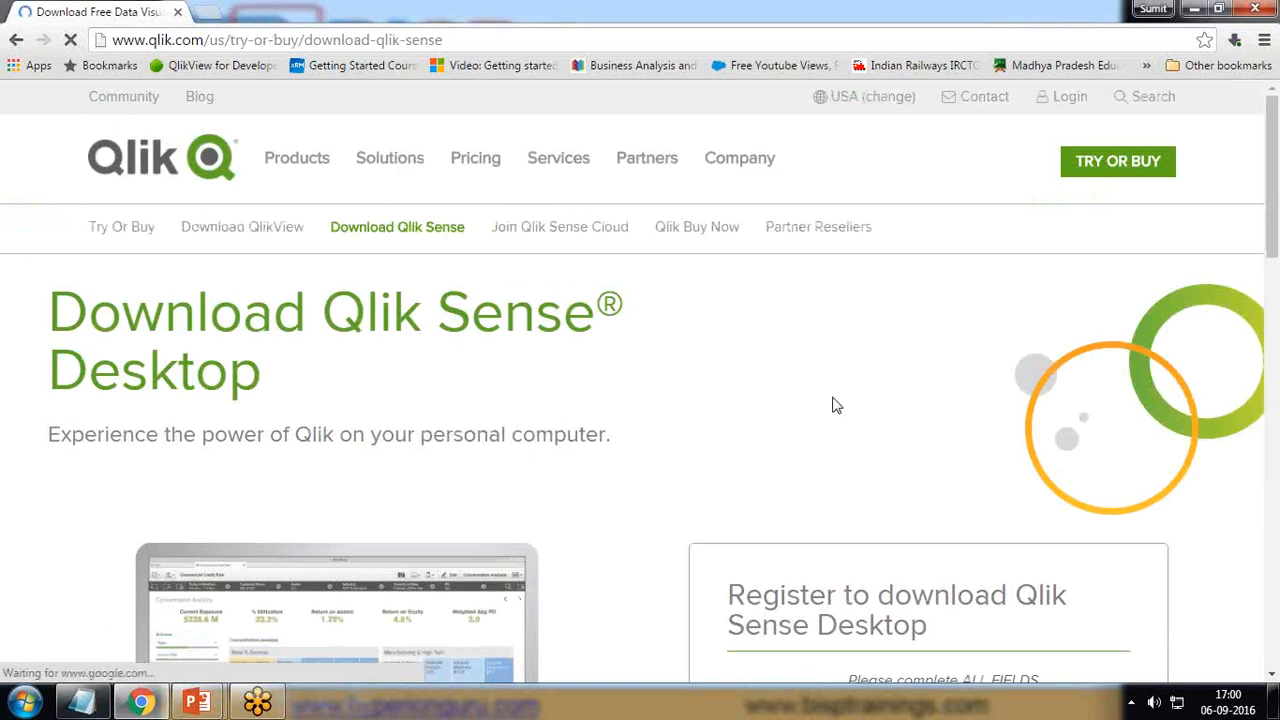
scroll(706, 444, "down", 1)
scroll(706, 444, "down", 4)
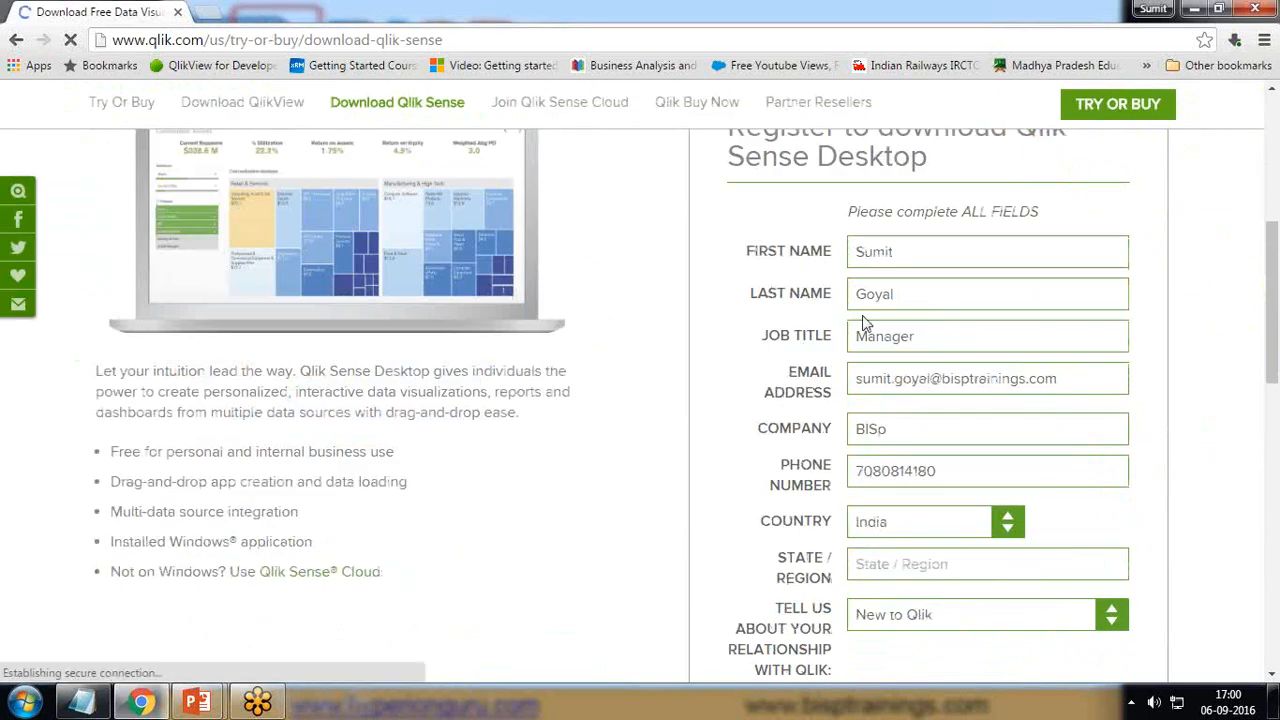
scroll(866, 320, "down", 2)
scroll(897, 430, "down", 3)
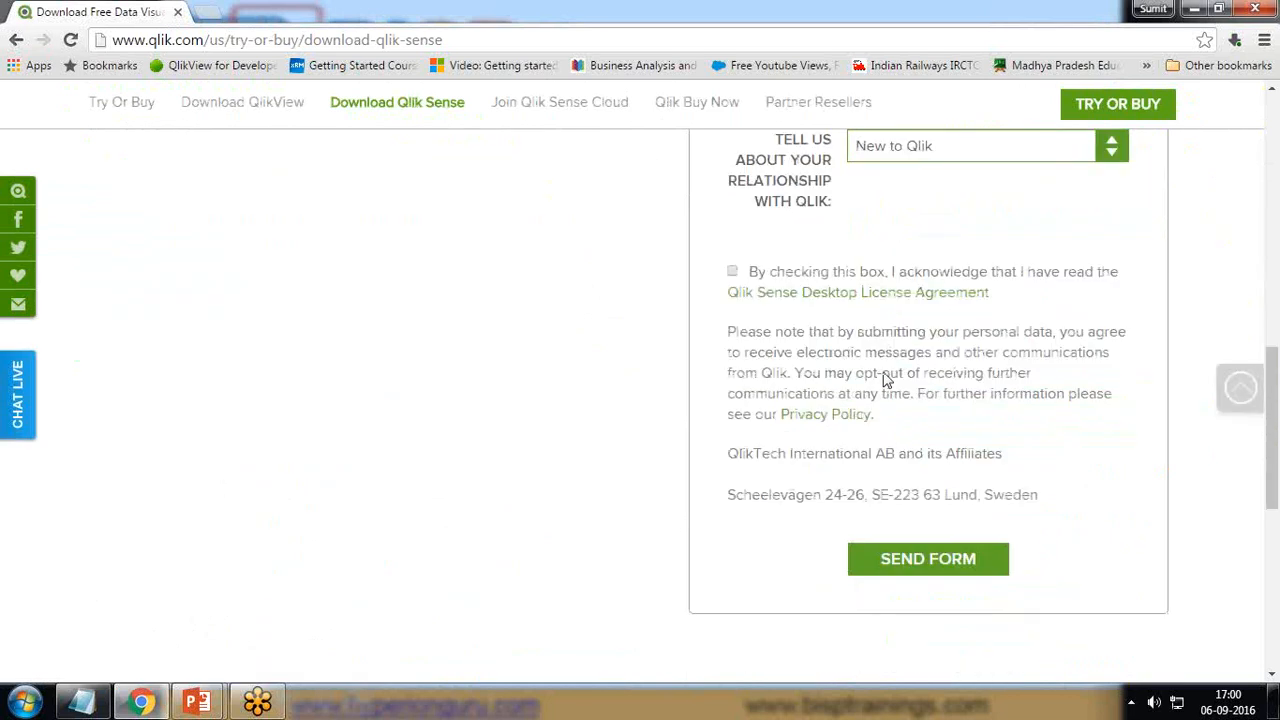
scroll(884, 440, "up", 4)
scroll(880, 420, "up", 5)
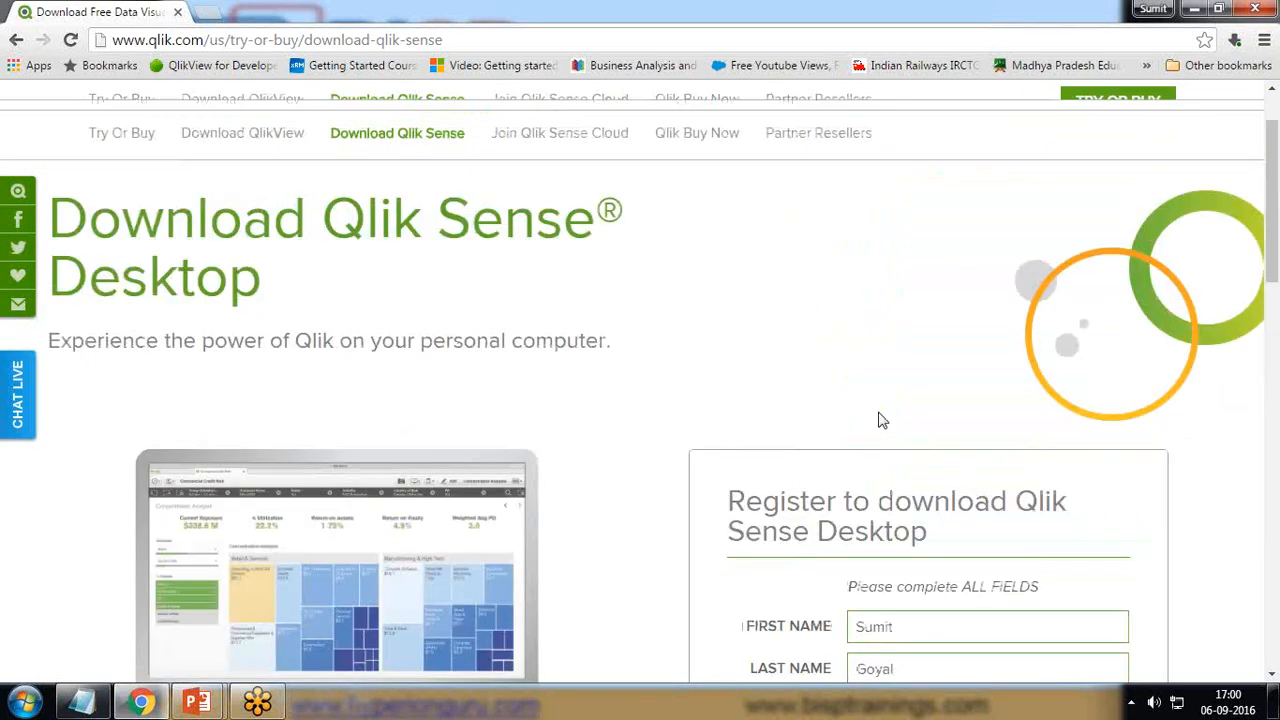
scroll(880, 420, "down", 9)
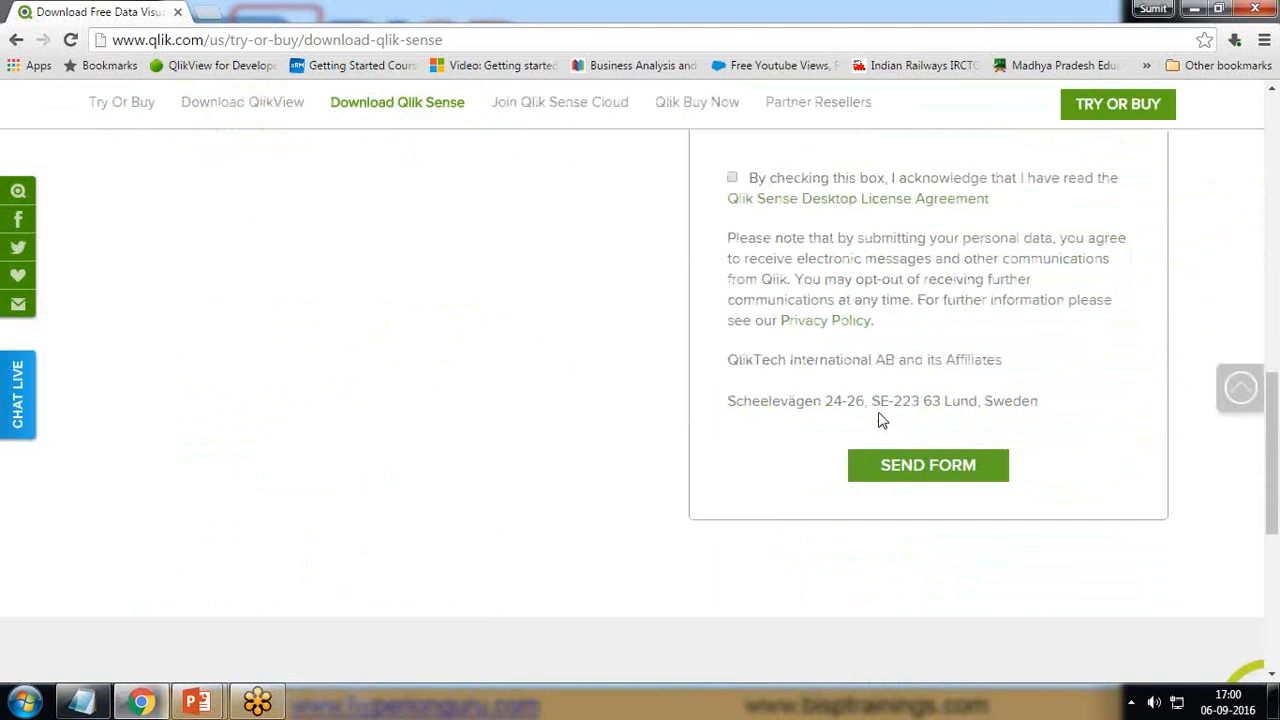
scroll(880, 440, "up", 3)
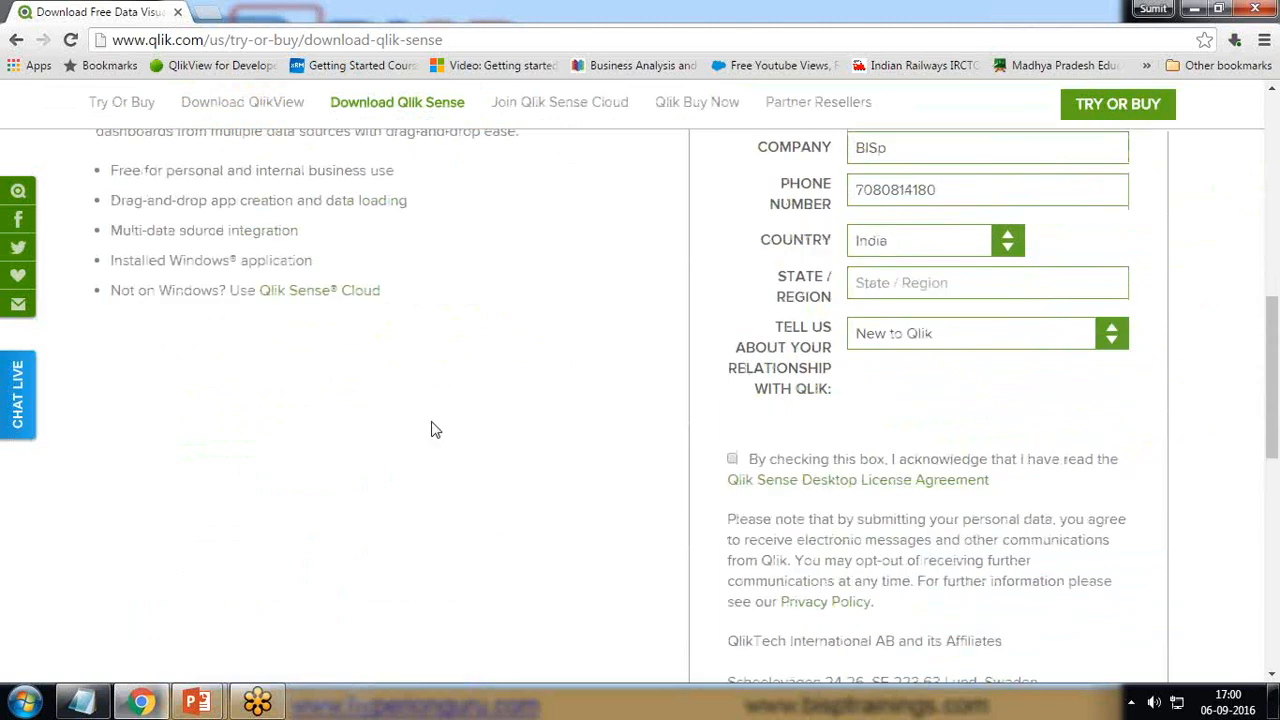
scroll(440, 440, "up", 4)
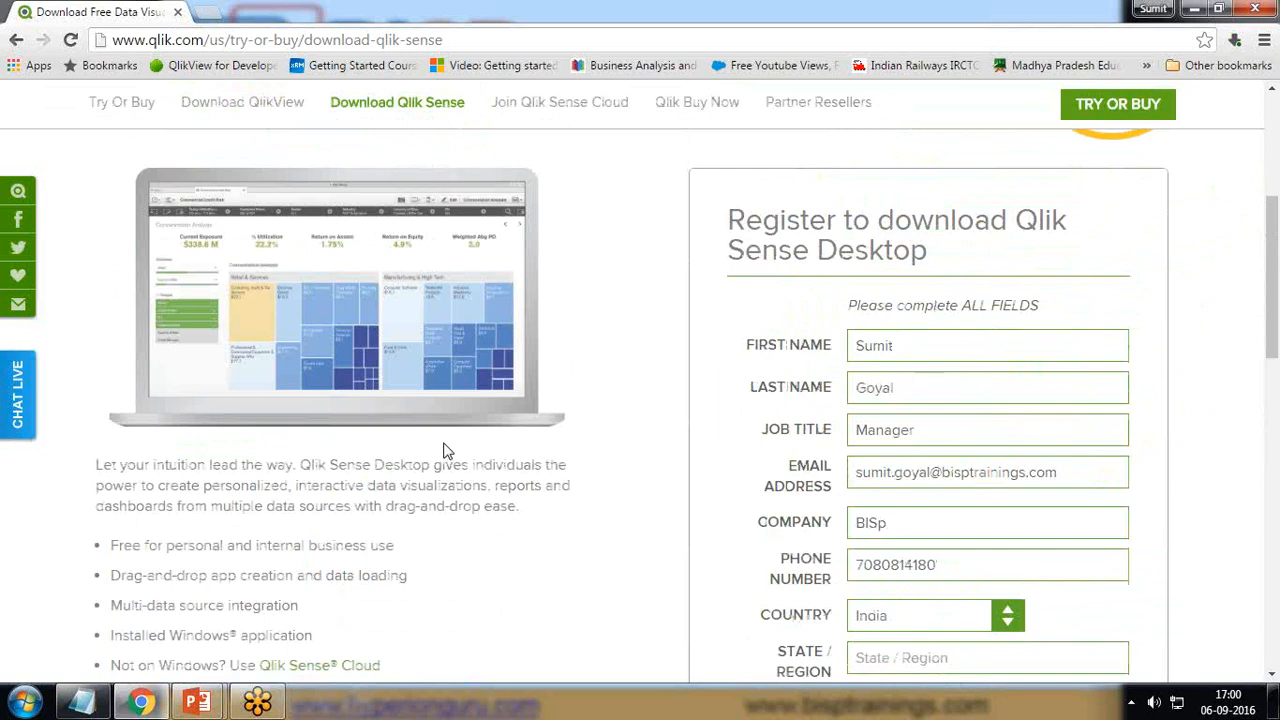
- Run Qlik_Sense_Desktop_setup from the Qlikview Soft folder inside the Qlikview folder on Local Disk (D:)
left_click(1272, 706)
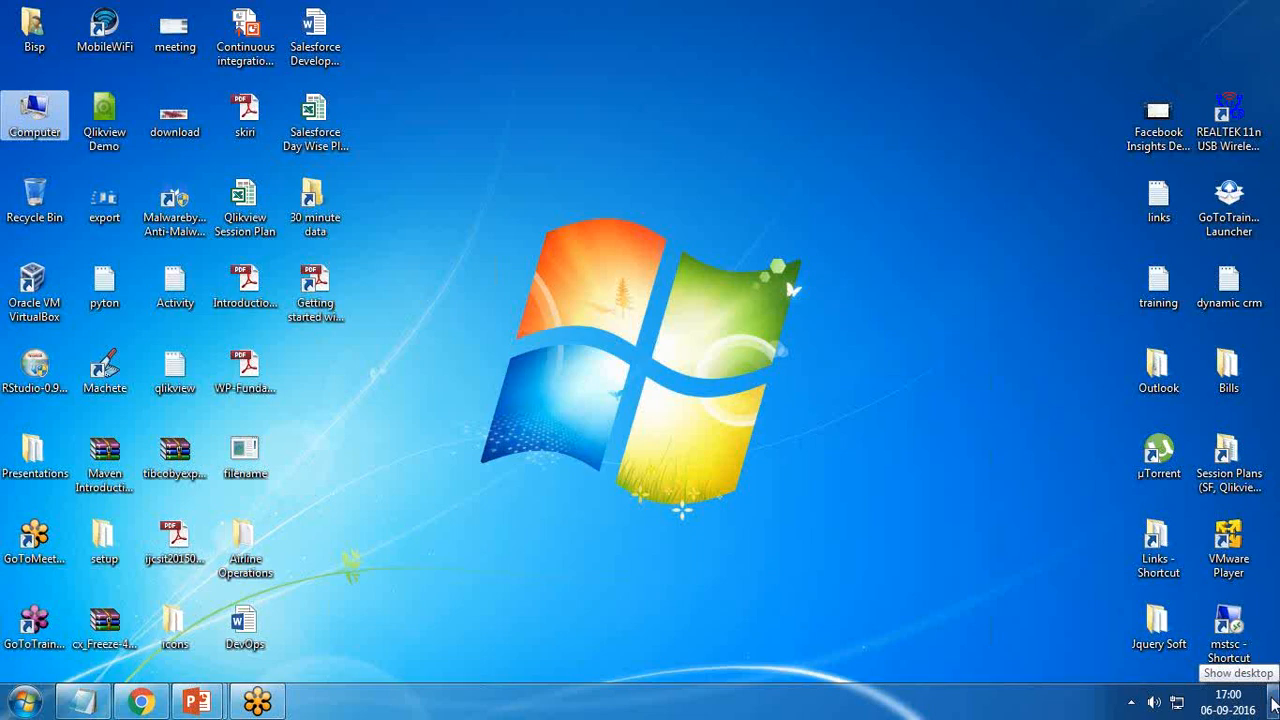
double_click(40, 125)
double_click(545, 155)
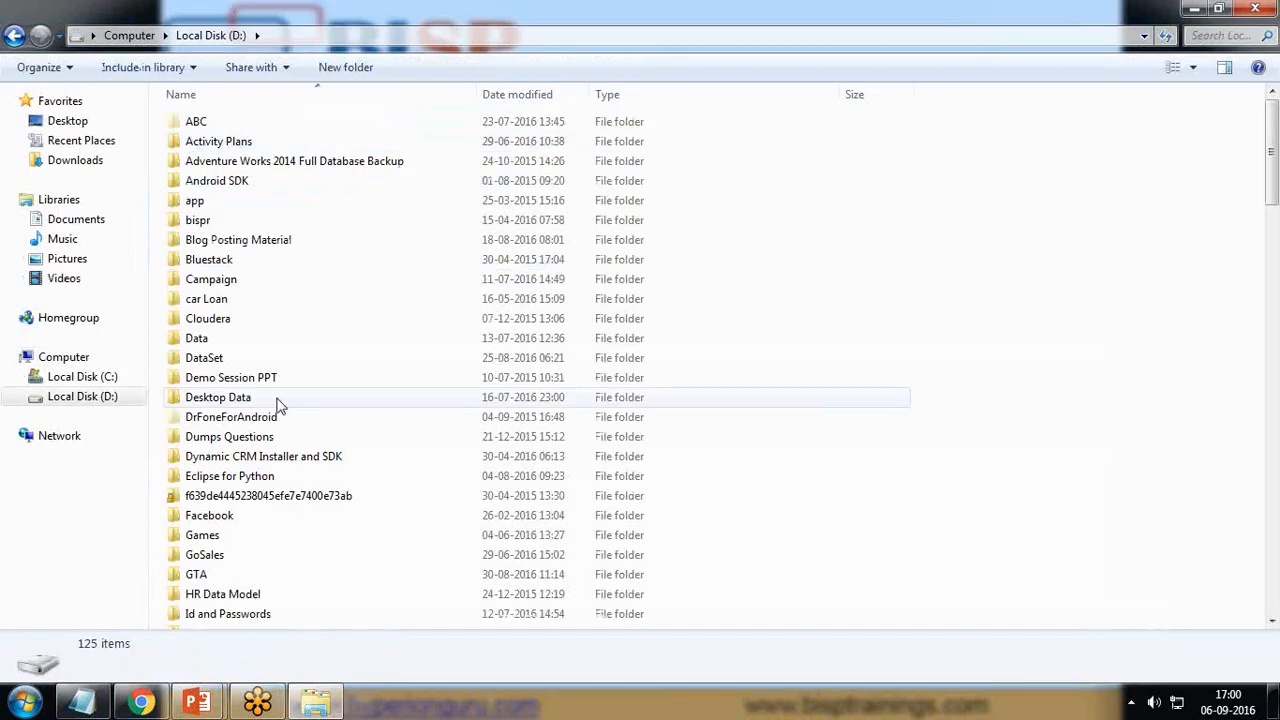
scroll(279, 405, "down", 9)
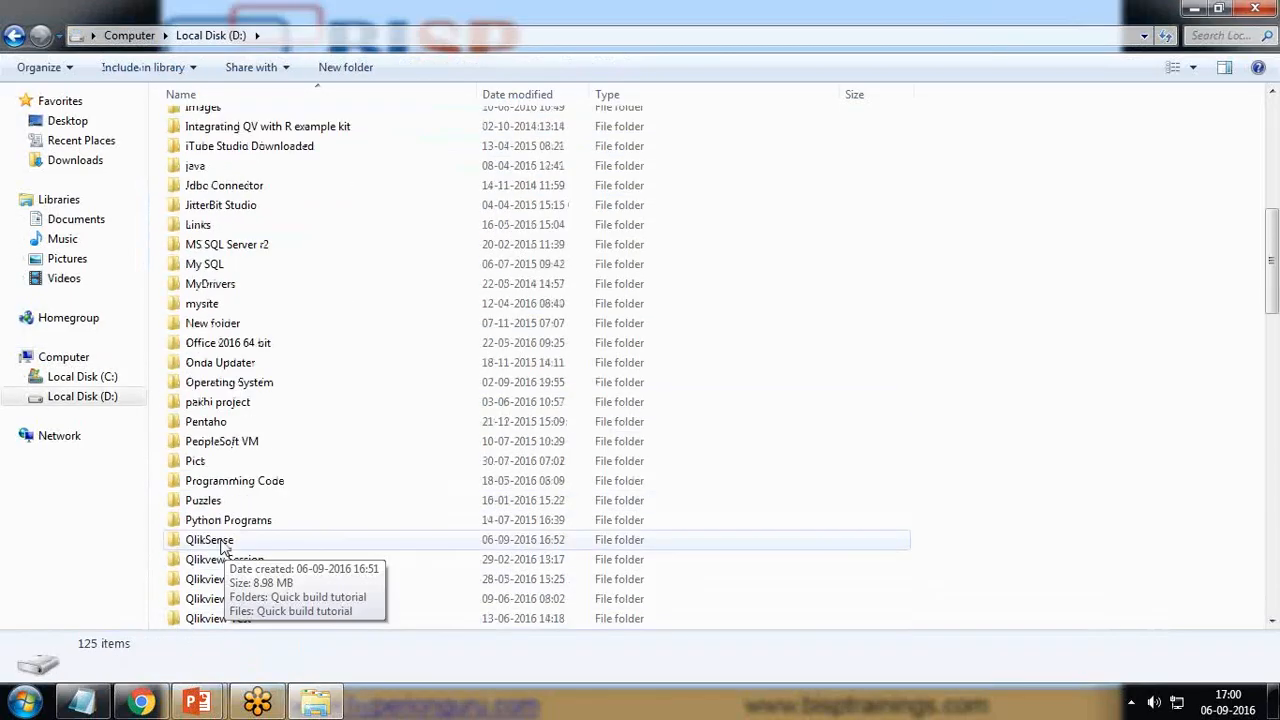
double_click(215, 580)
double_click(230, 258)
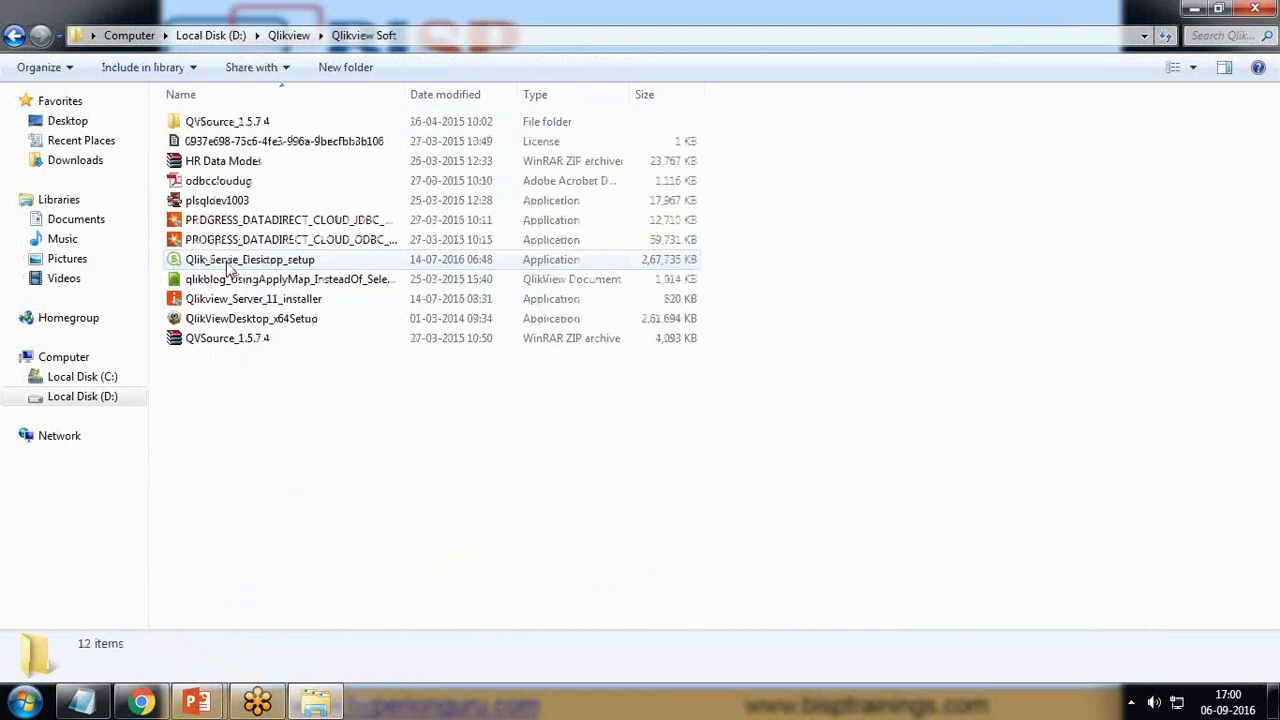
left_click(230, 262)
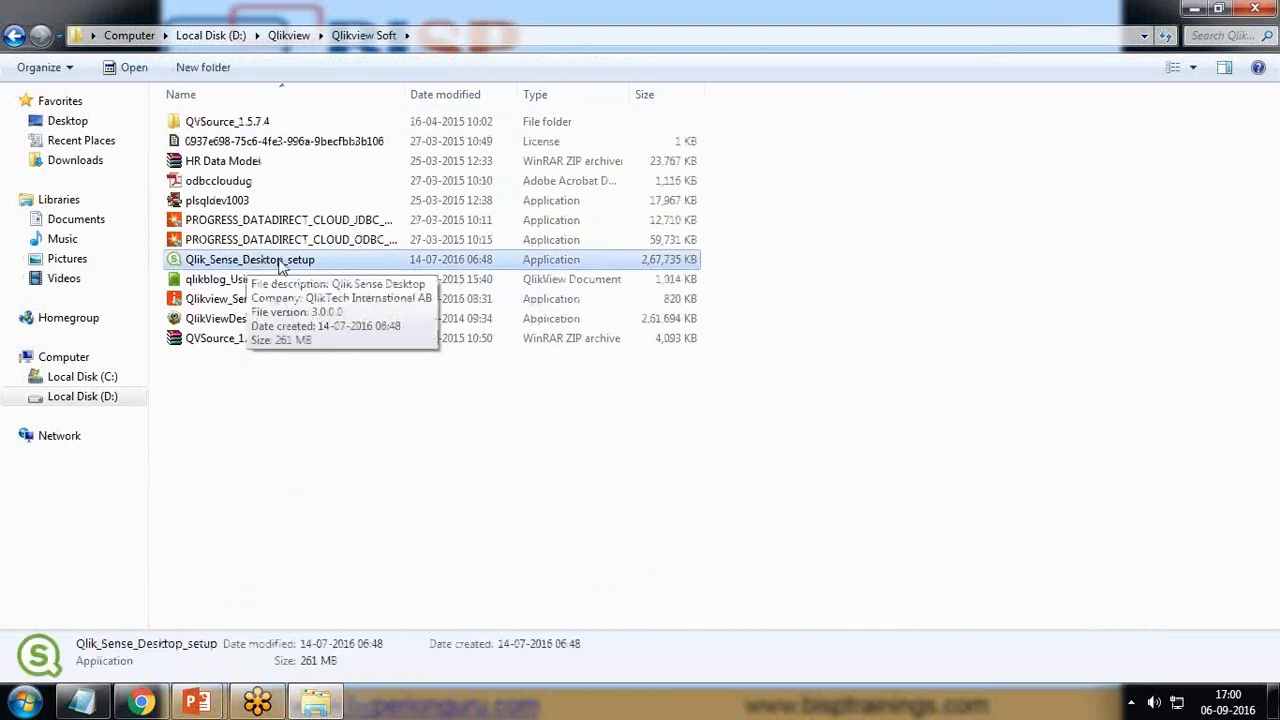
double_click(250, 263)
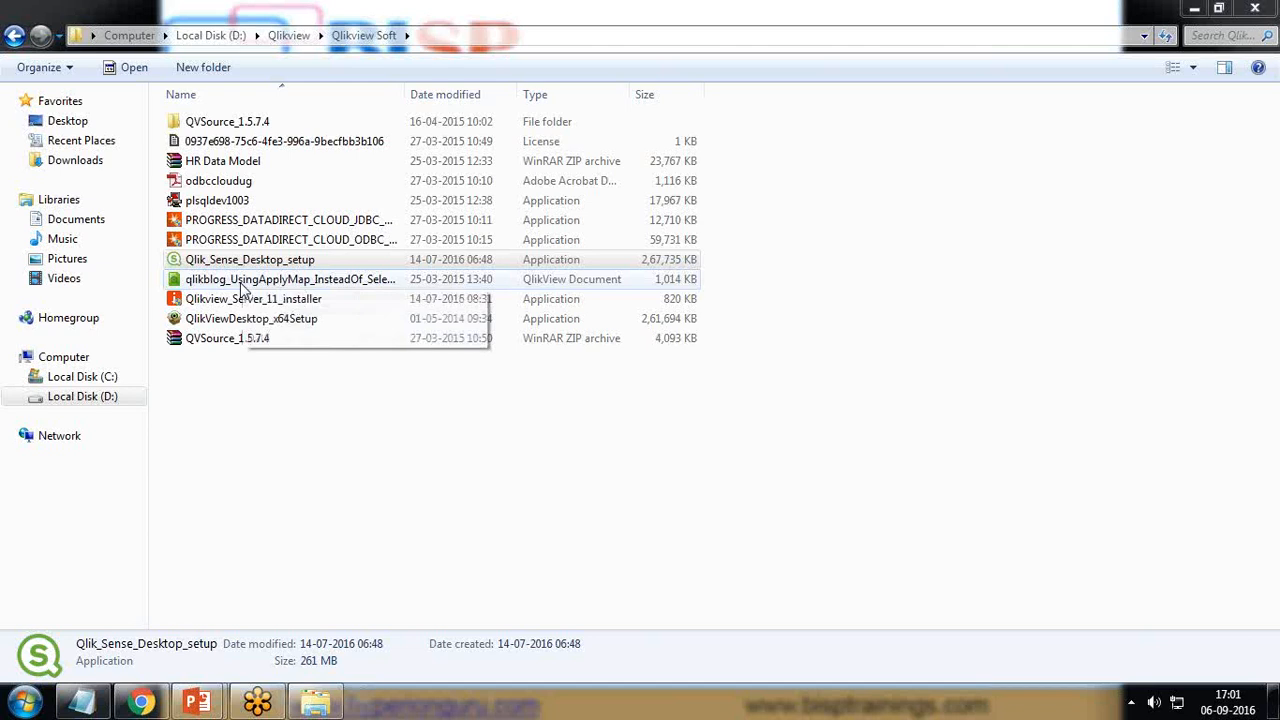
- Return to the desktop with the installer showing and check the free space on the computer's local disks
left_click(1192, 9)
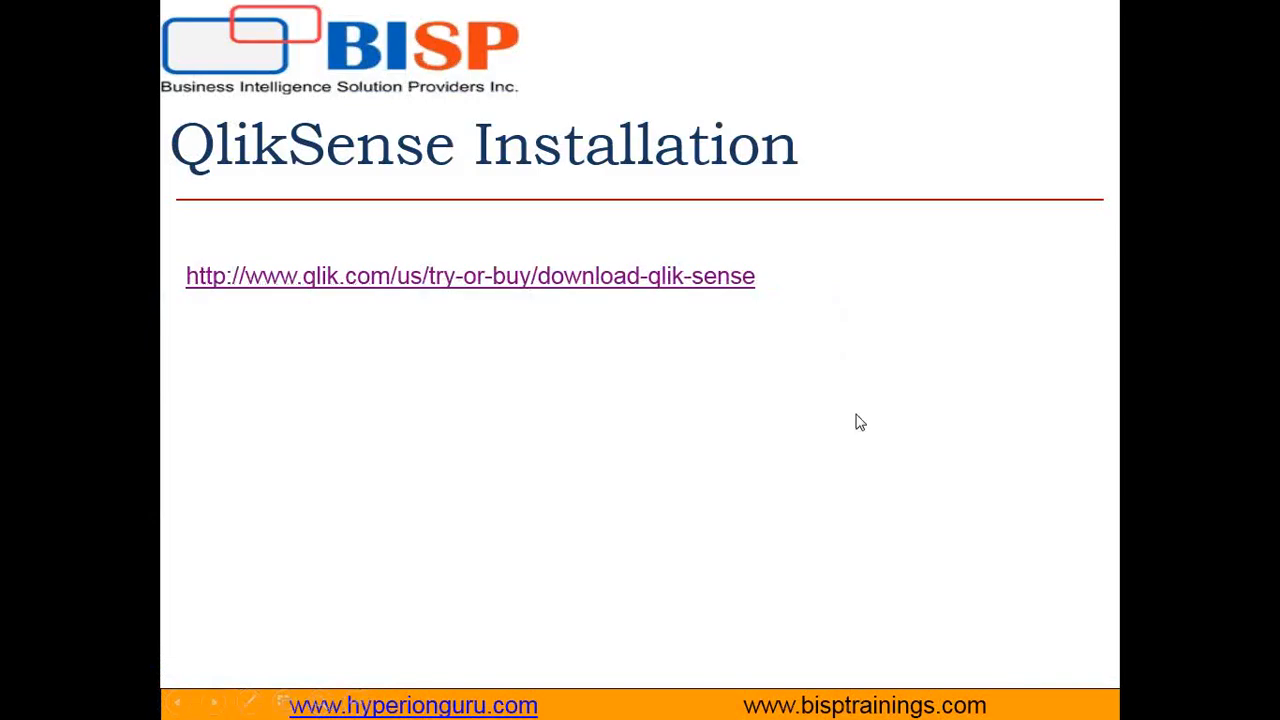
key("super+d")
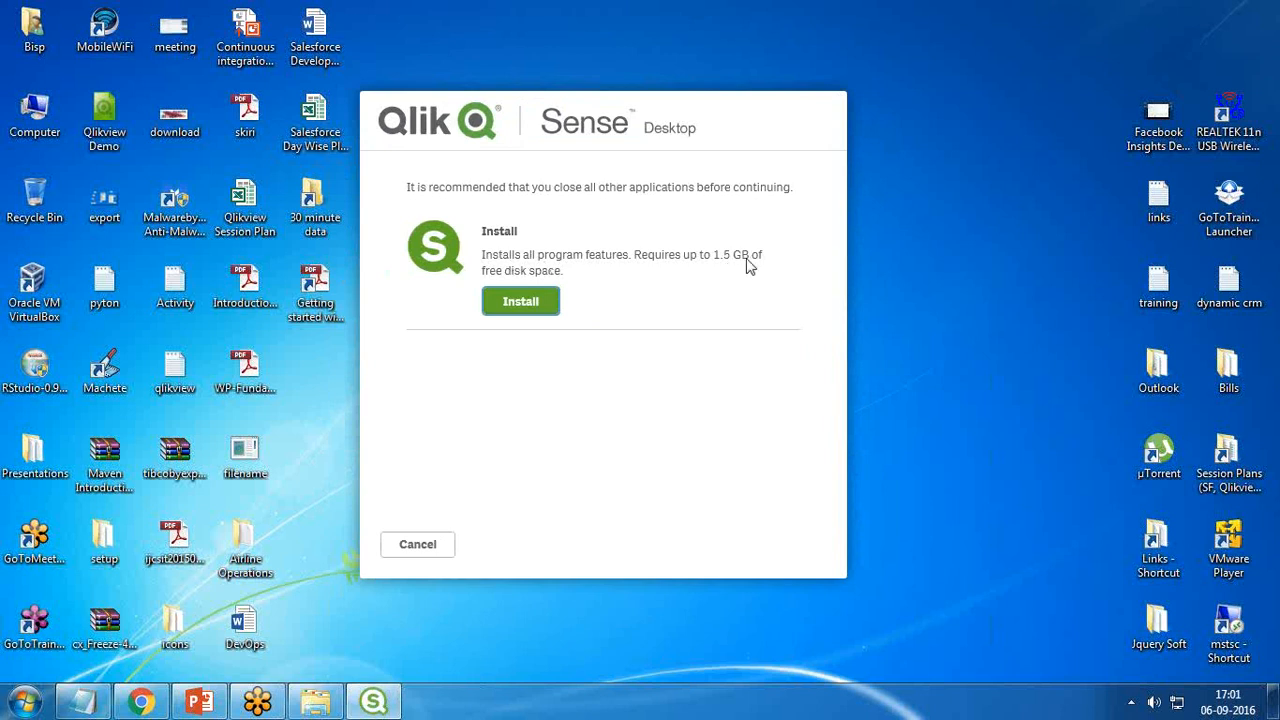
double_click(34, 115)
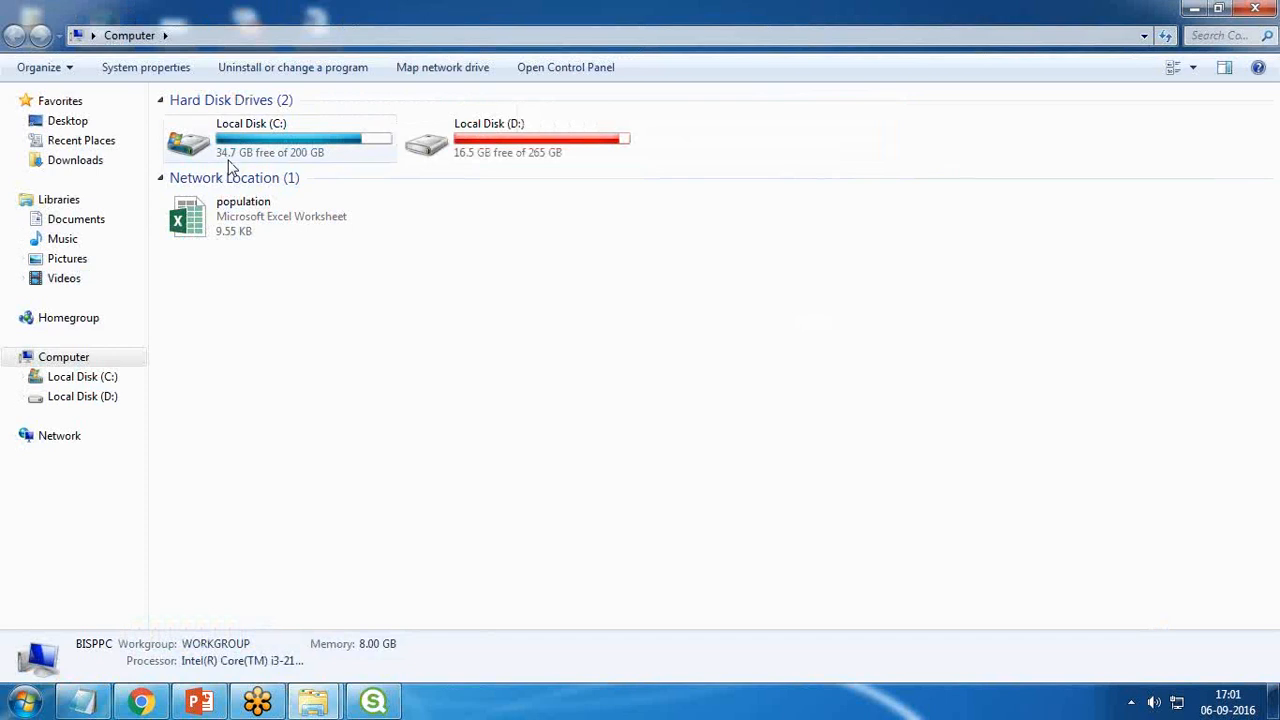
left_click(1257, 8)
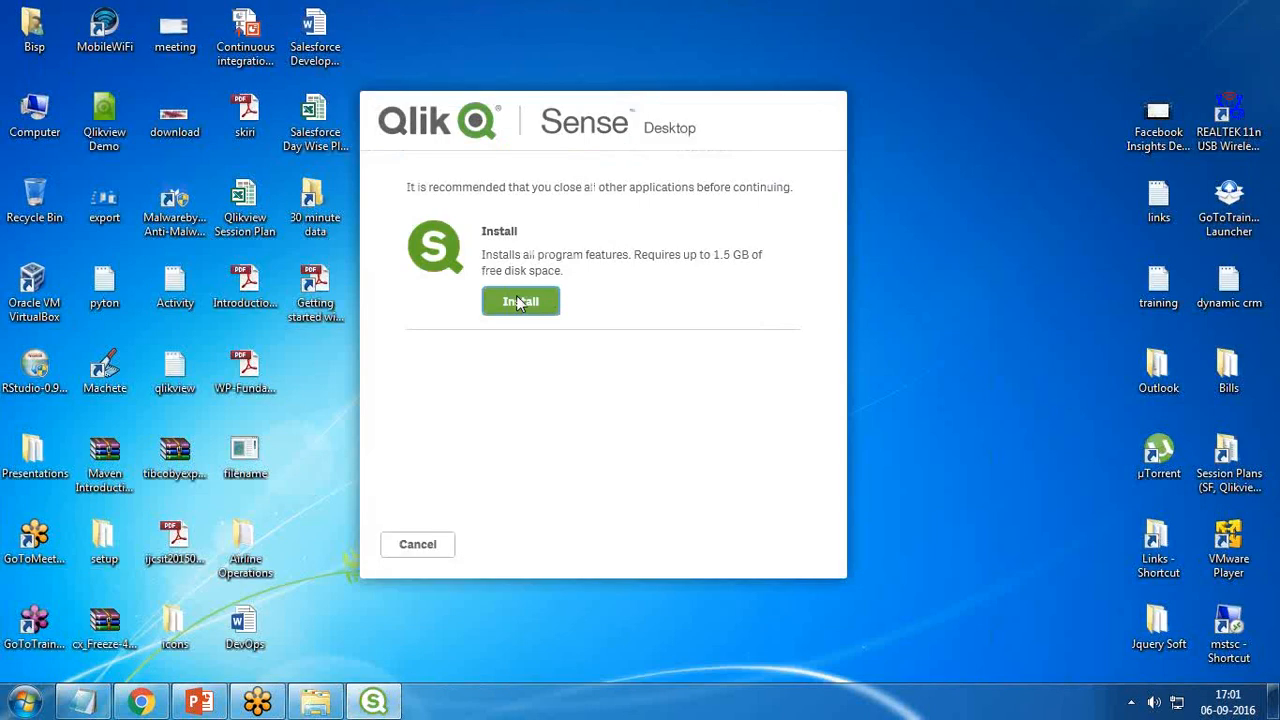
- Install Qlik Sense Desktop, accepting the license agreement and keeping desktop shortcut creation enabled, and finish the setup
left_click(519, 302)
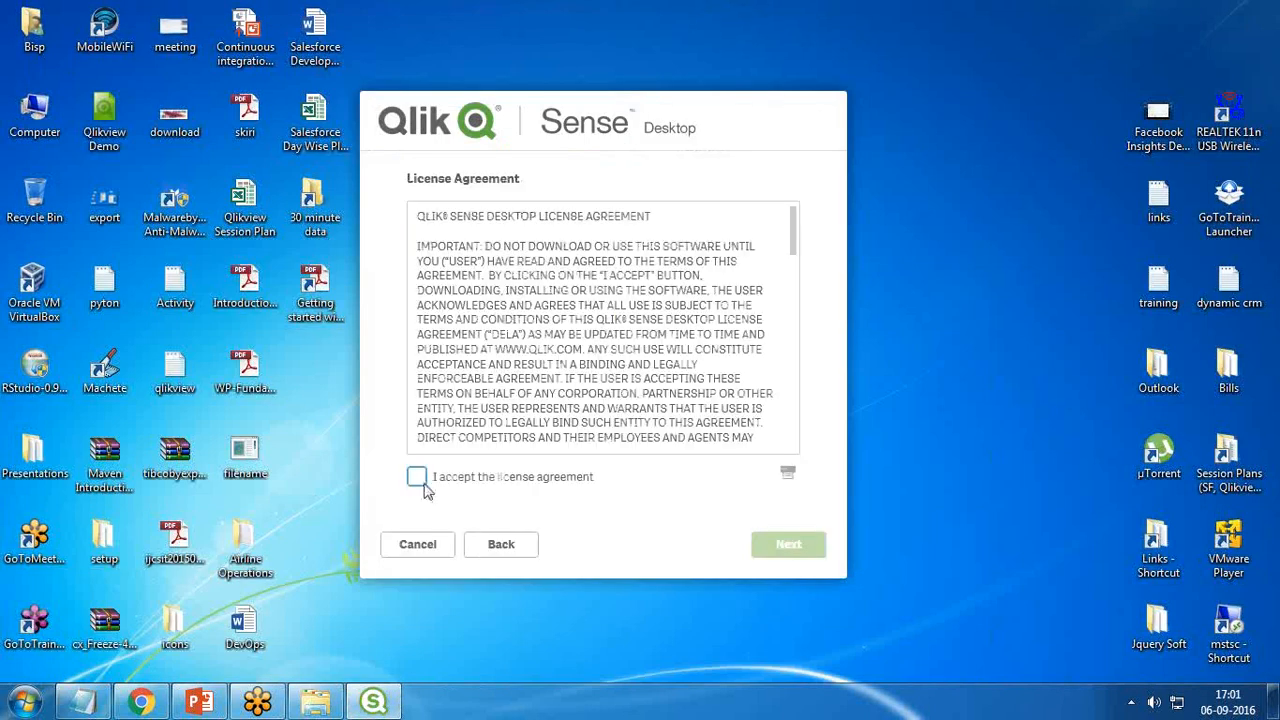
left_click(417, 478)
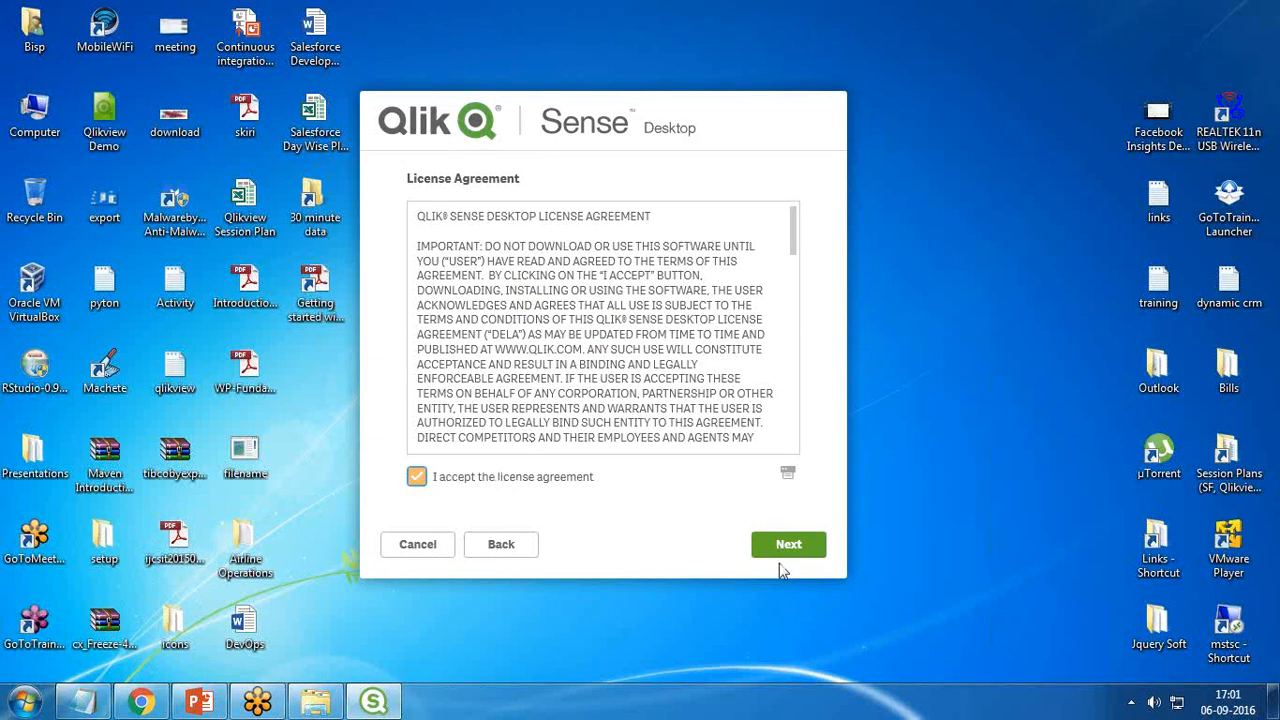
left_click(788, 546)
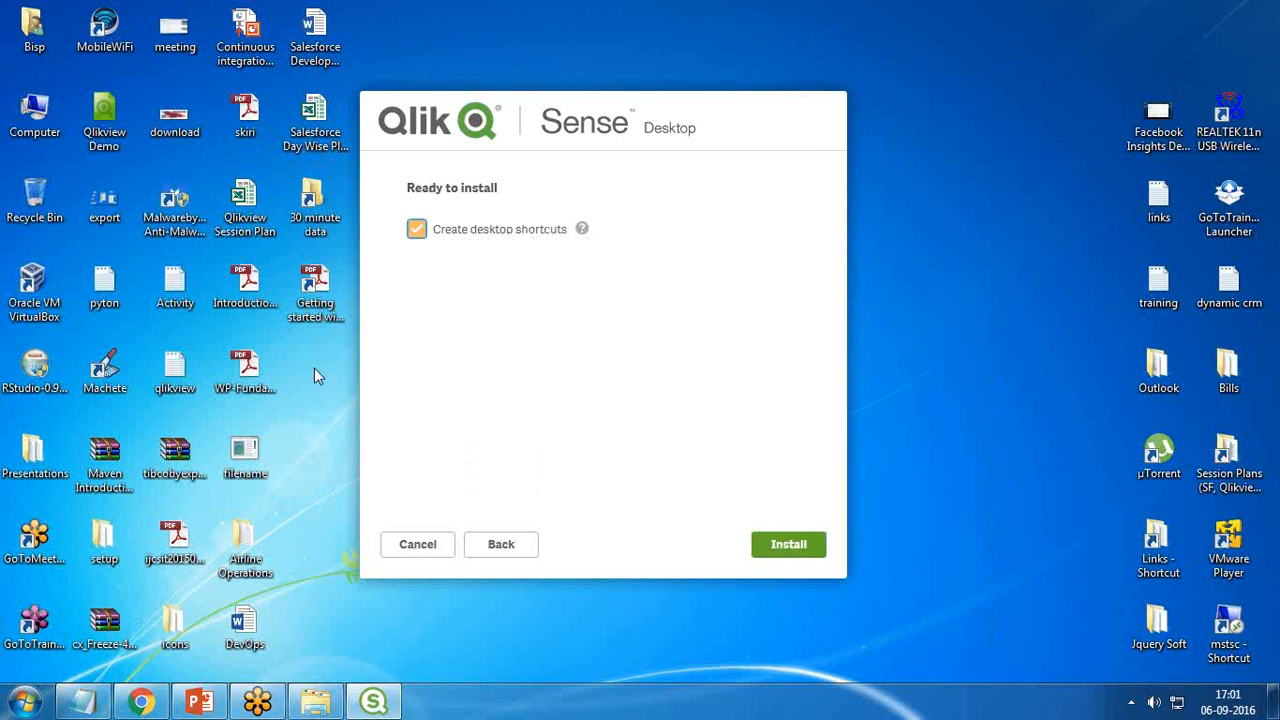
left_click(806, 550)
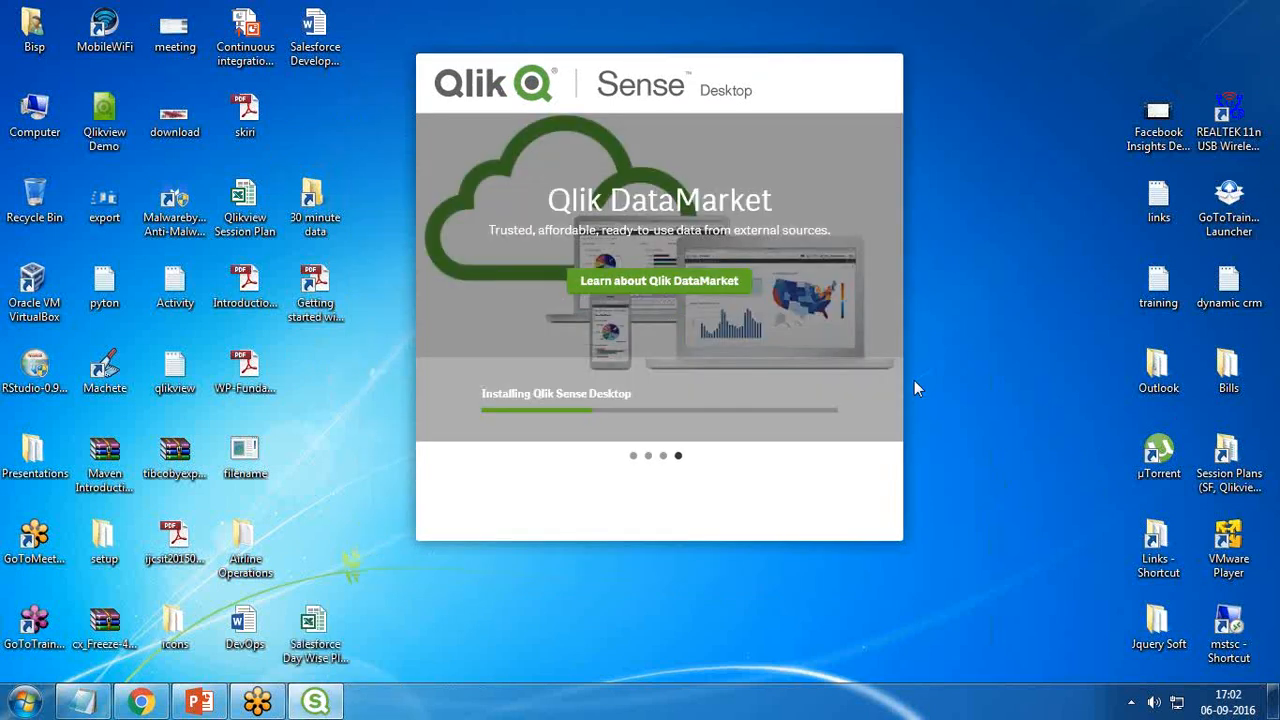
left_click_drag(686, 80, 652, 88)
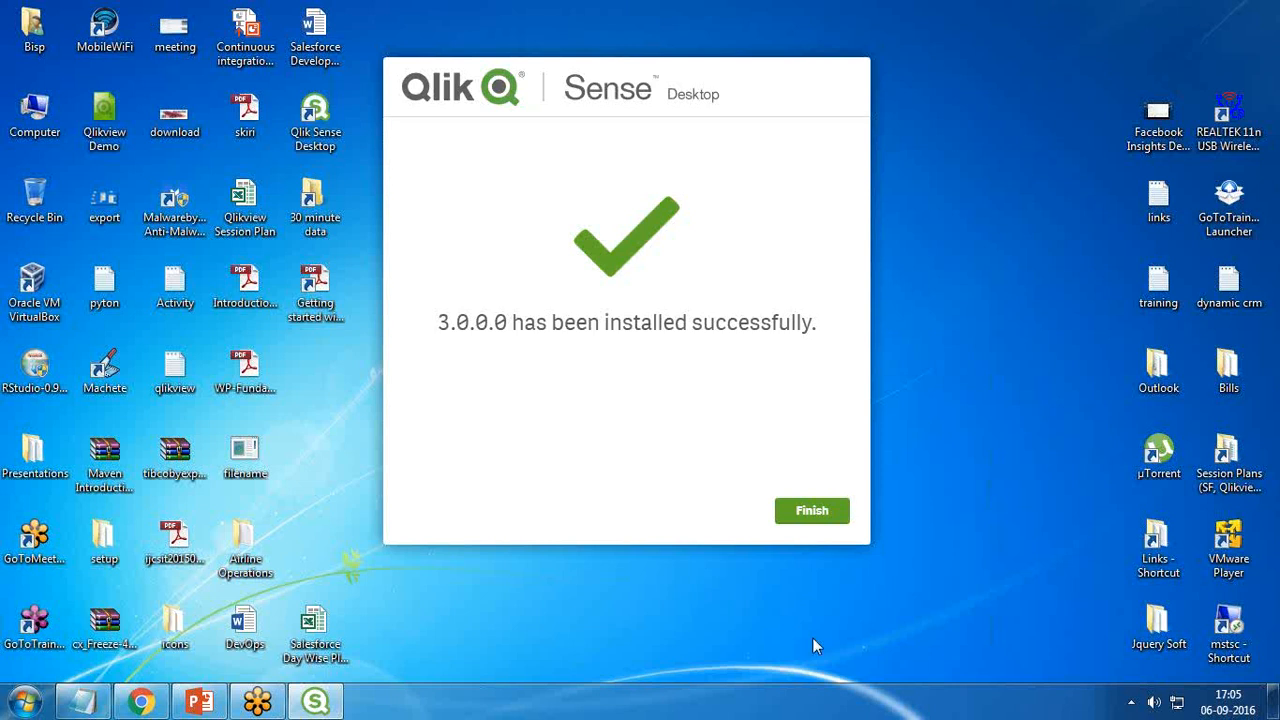
left_click(812, 510)
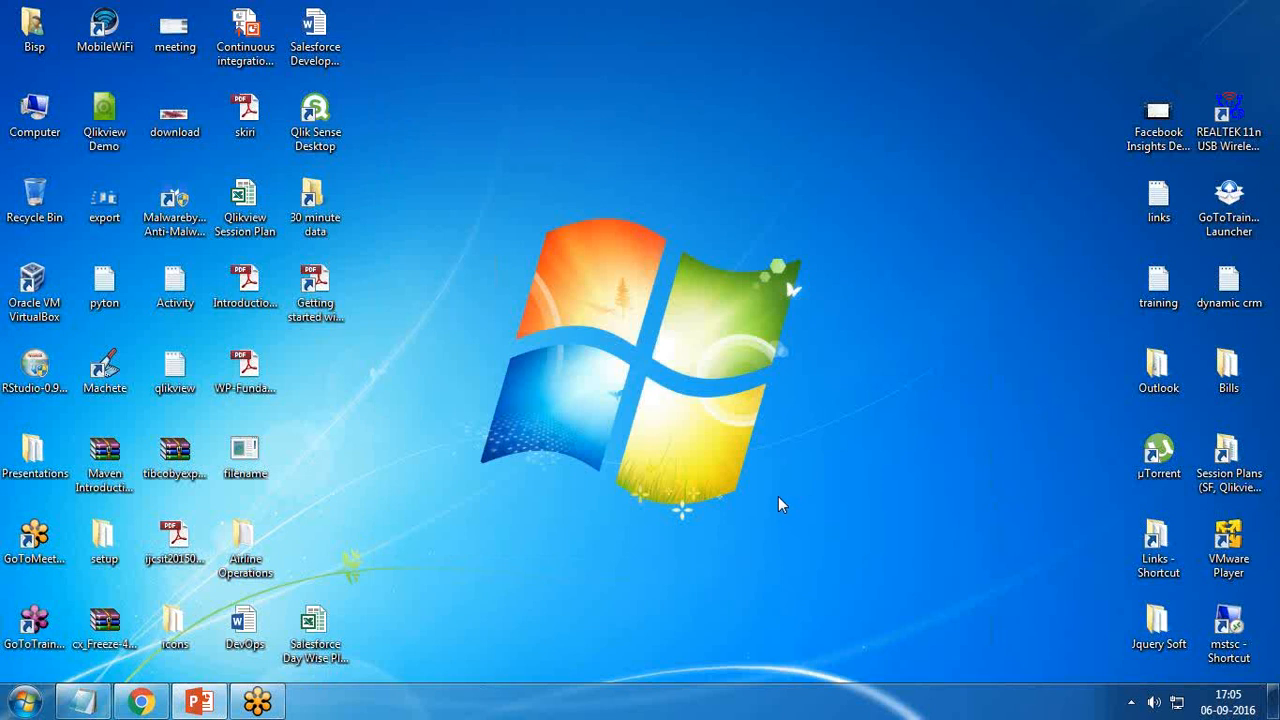
- Launch Qlik Sense Desktop from its desktop shortcut, maximize its window and dismiss the welcome dialog
left_click(311, 133)
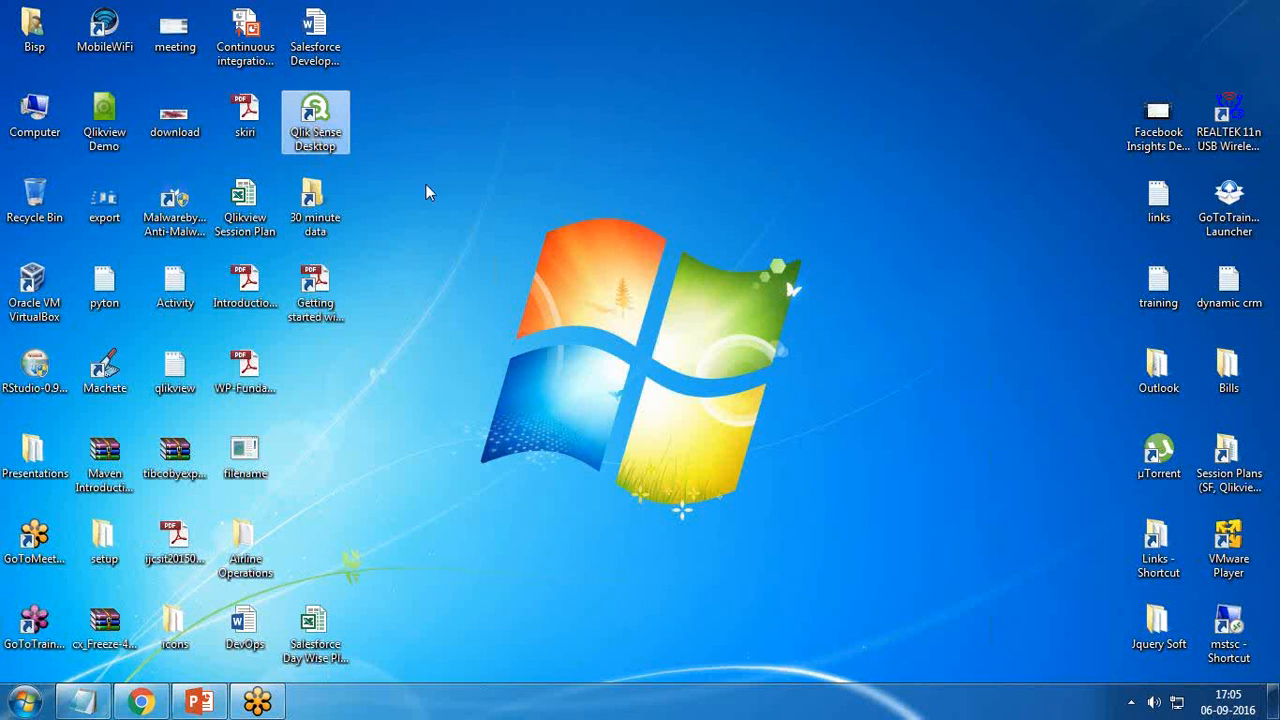
left_click(328, 199)
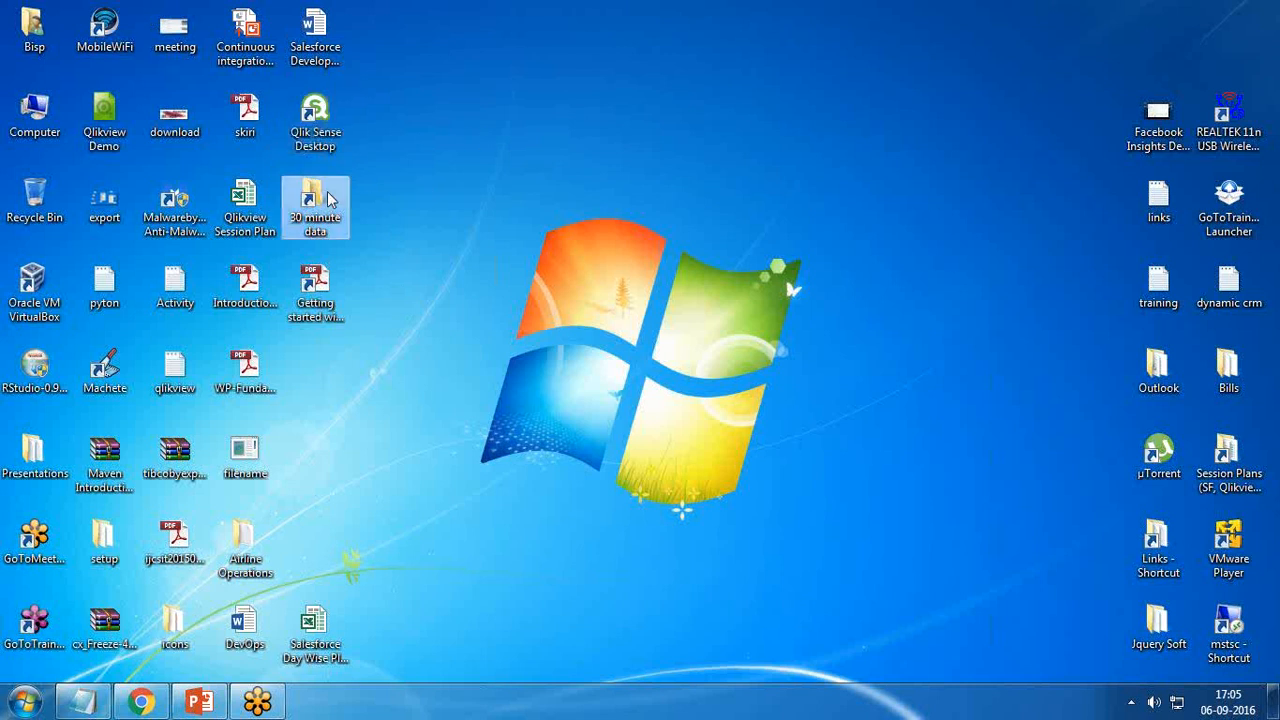
double_click(318, 125)
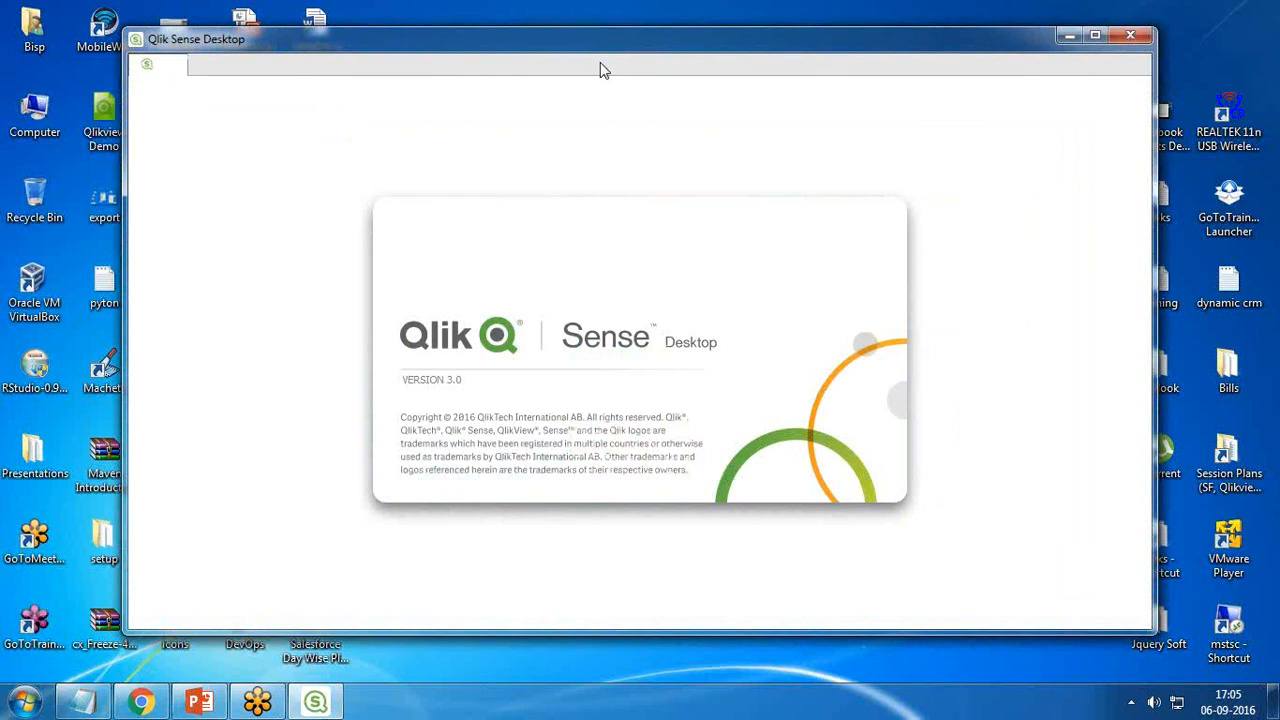
left_click_drag(600, 70, 506, 217)
left_click_drag(323, 226, 323, 57)
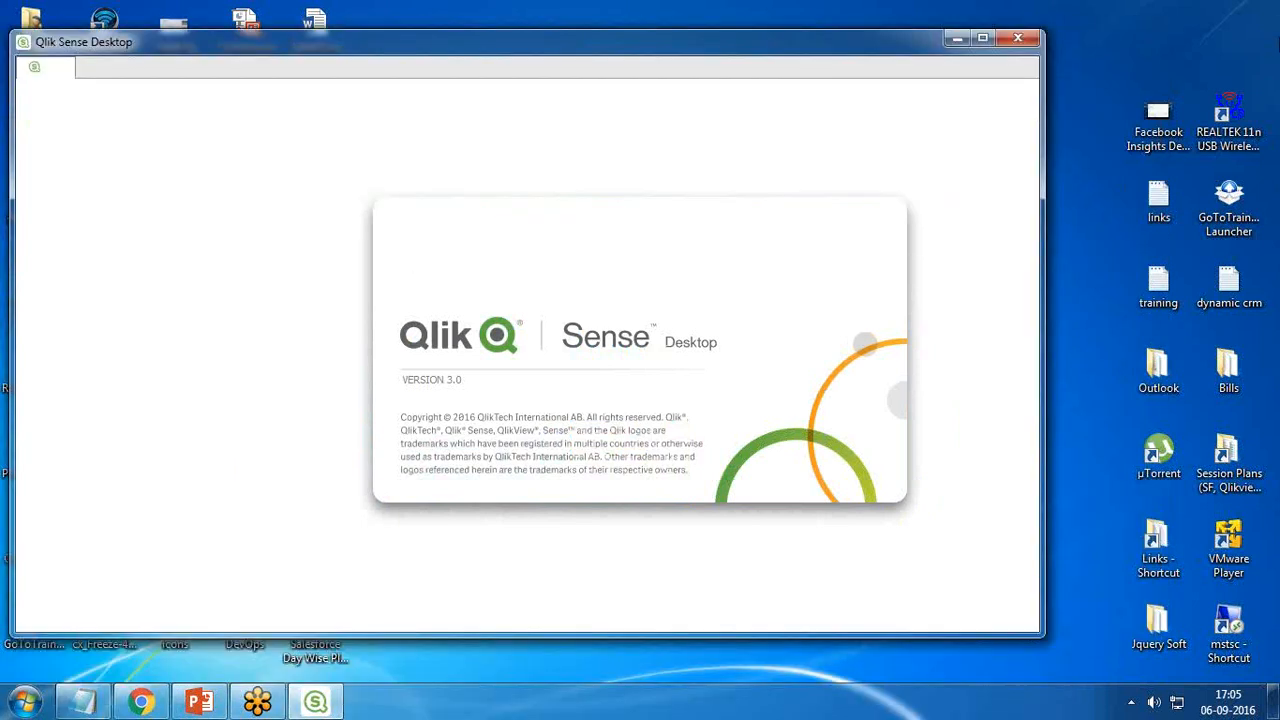
left_click_drag(493, 45, 533, 52)
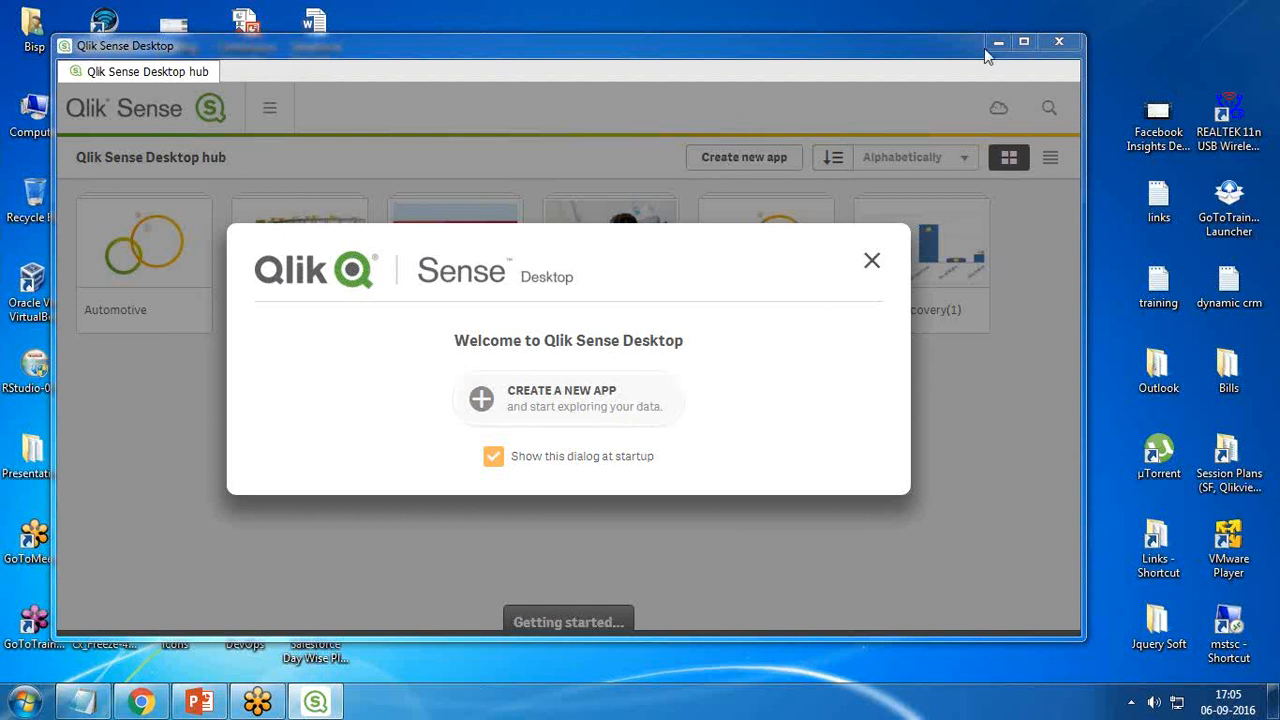
left_click_drag(950, 44, 864, 42)
left_click(945, 44)
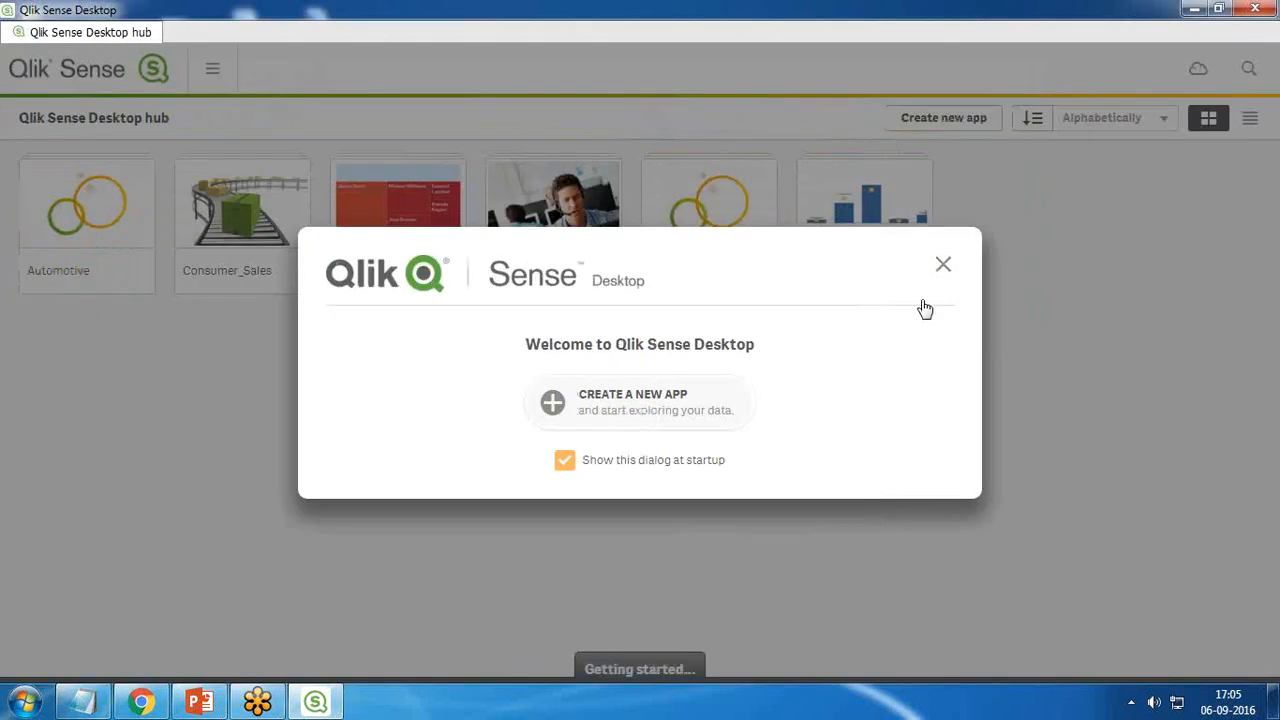
left_click(946, 268)
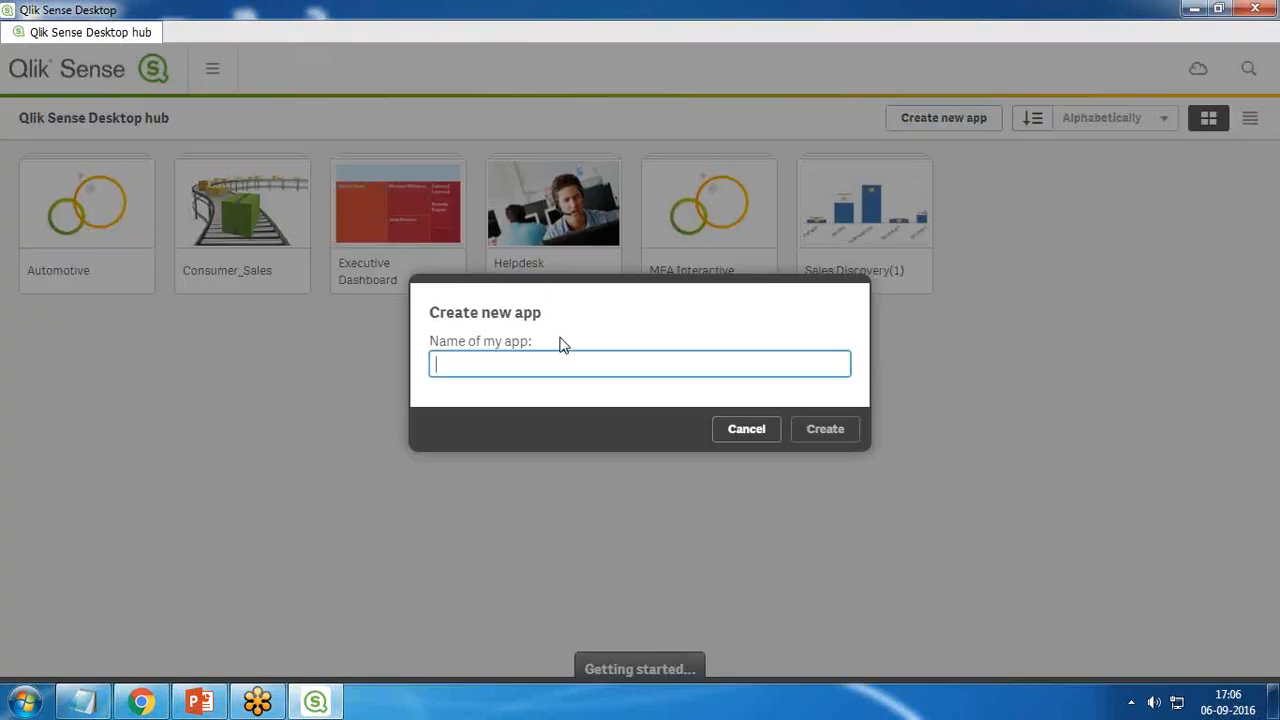
- Create a new app named BispTestApp and return to the hub without opening it from the confirmation dialog
type("BIspTestApp")
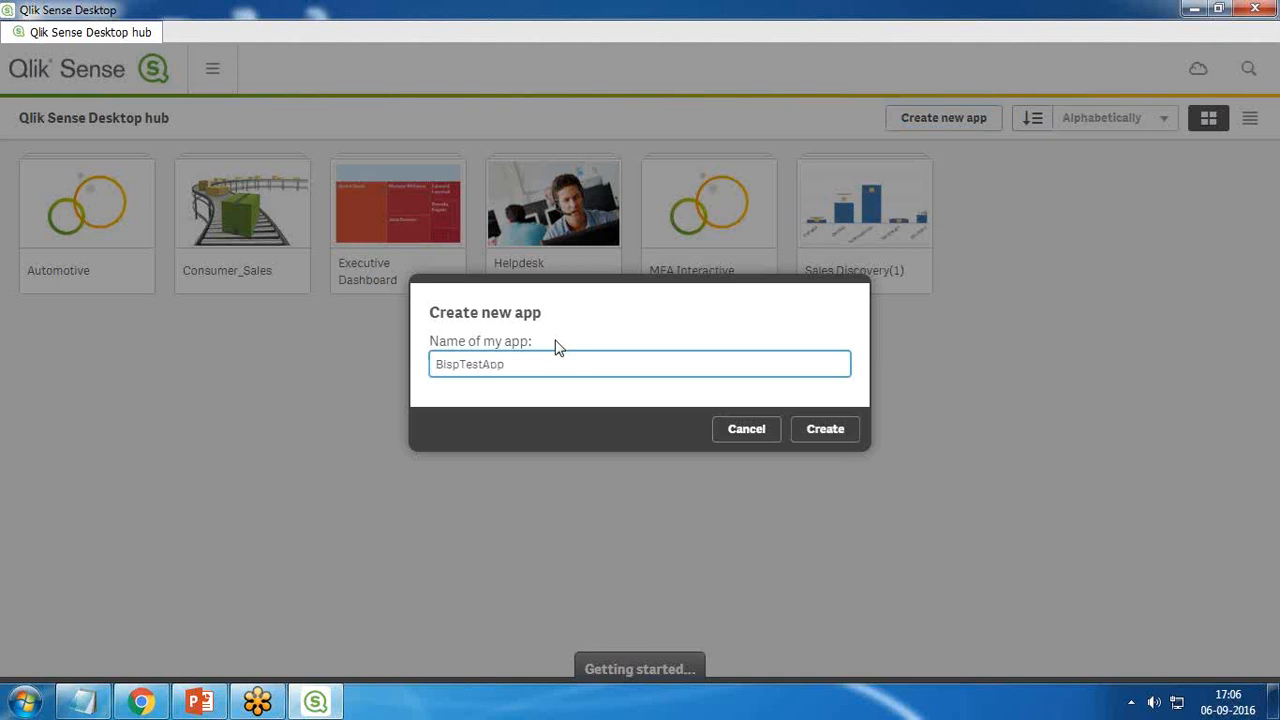
left_click(835, 429)
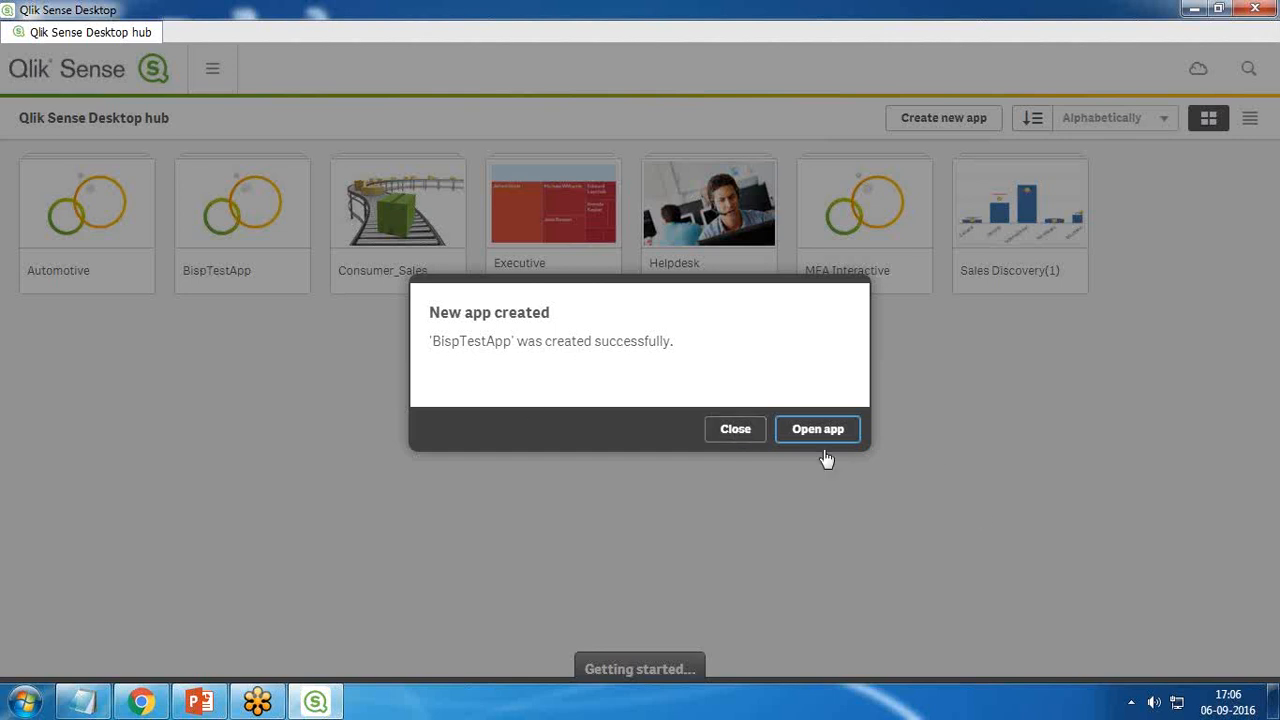
left_click(742, 436)
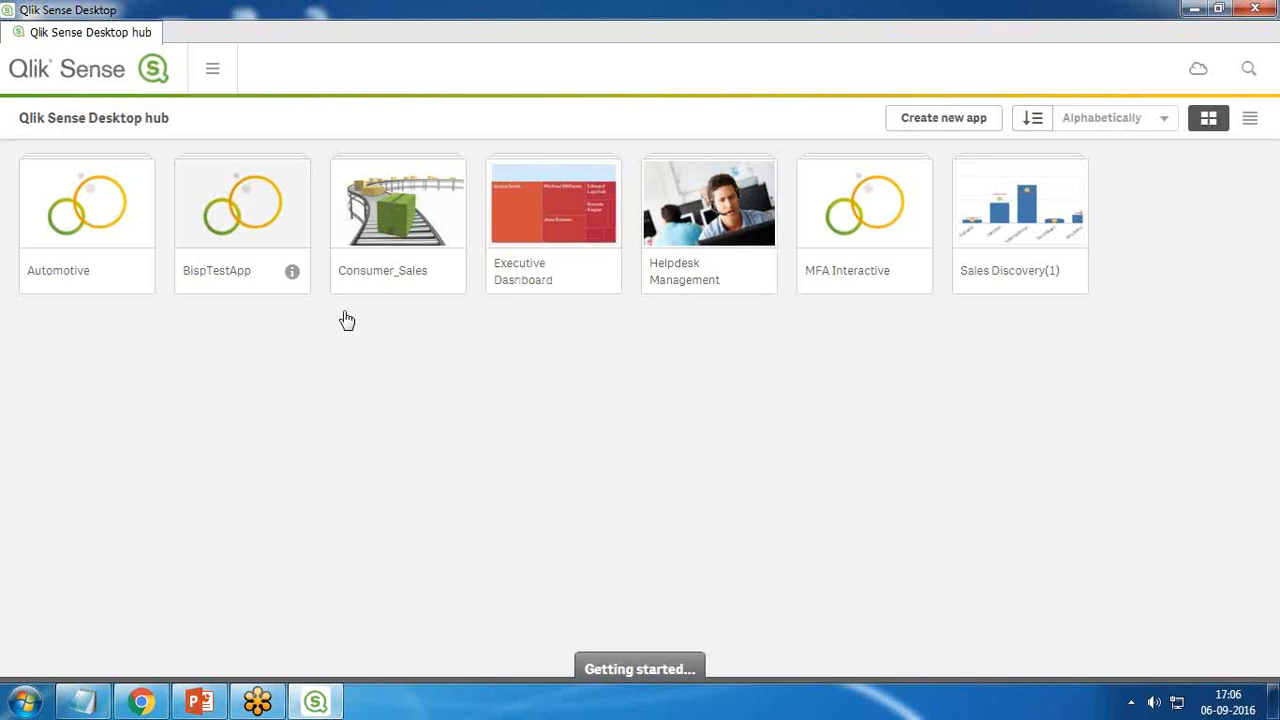
- Open BispTestApp from the hub and bring up its data load editor
left_click(234, 223)
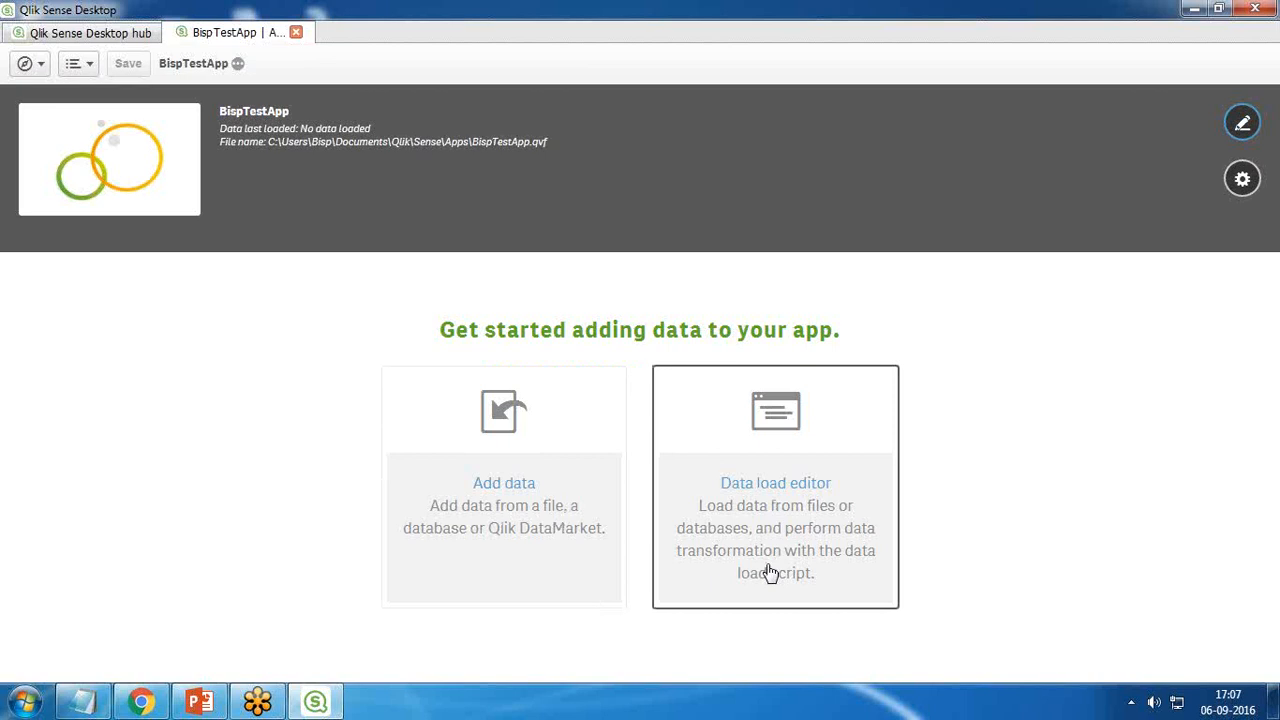
left_click(767, 505)
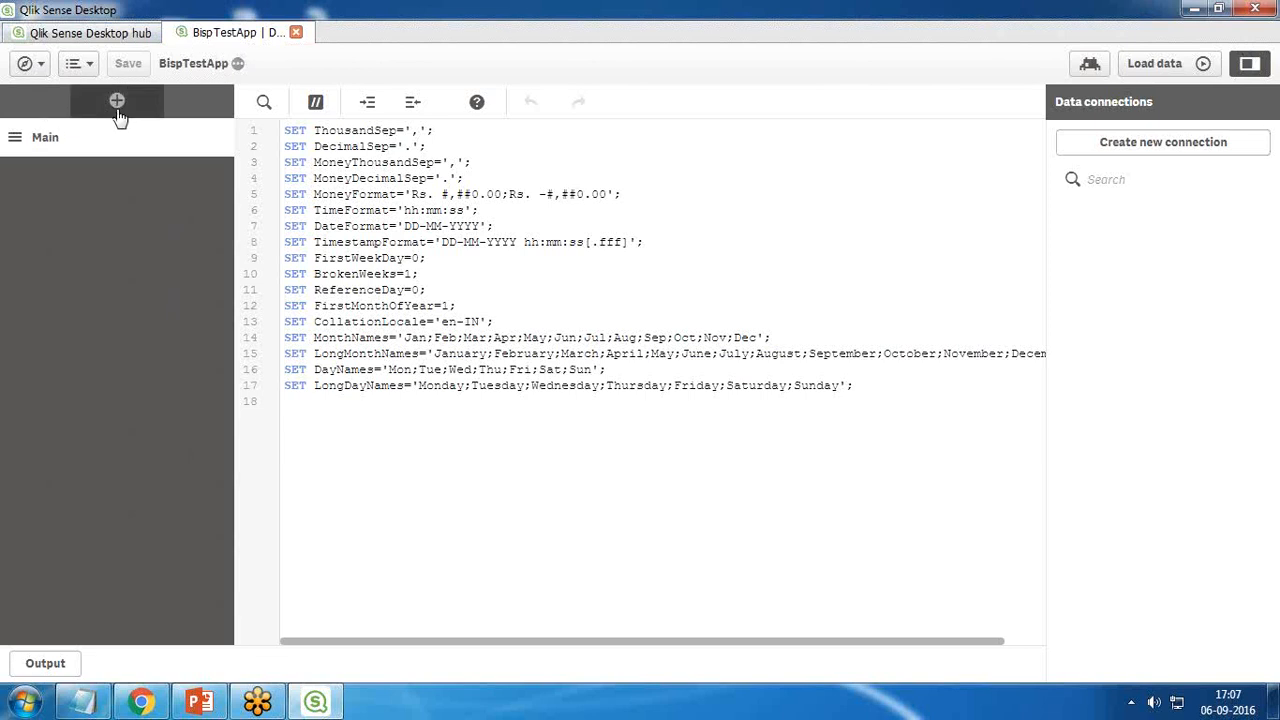
- Return to the BispTestApp overview and start adding data with All files as the data source
left_click(25, 63)
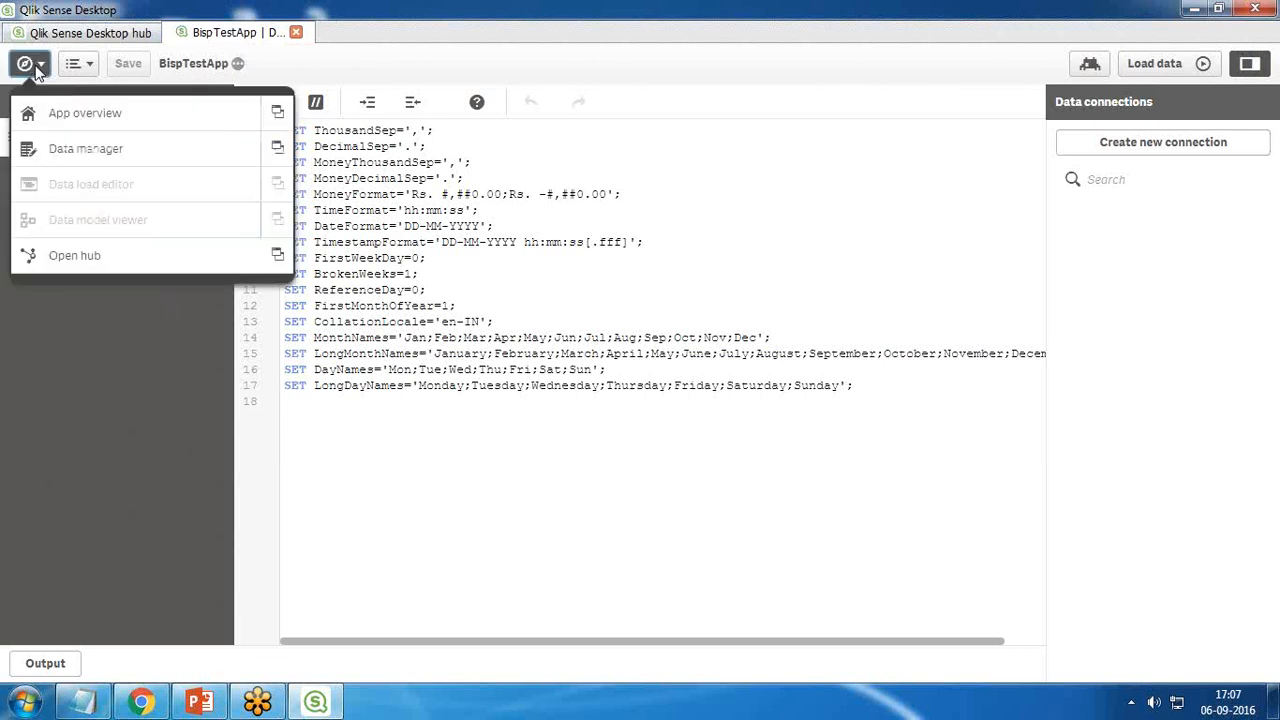
left_click(314, 400)
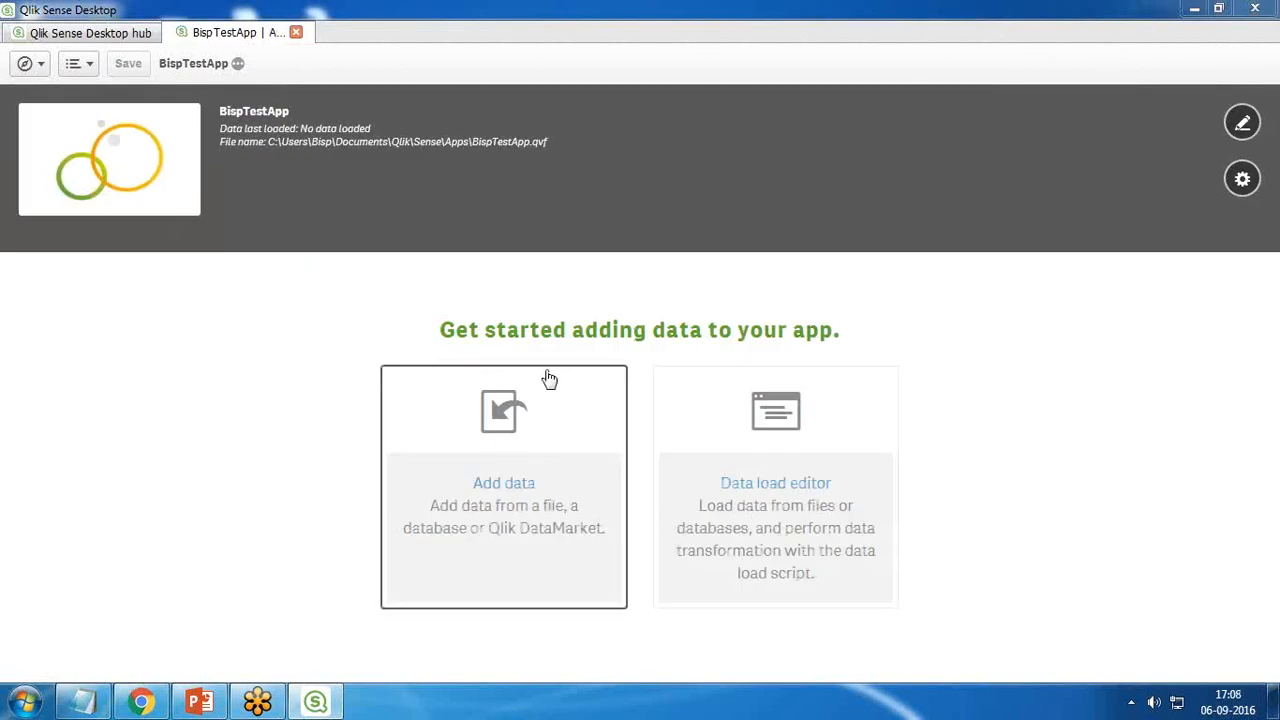
left_click(498, 480)
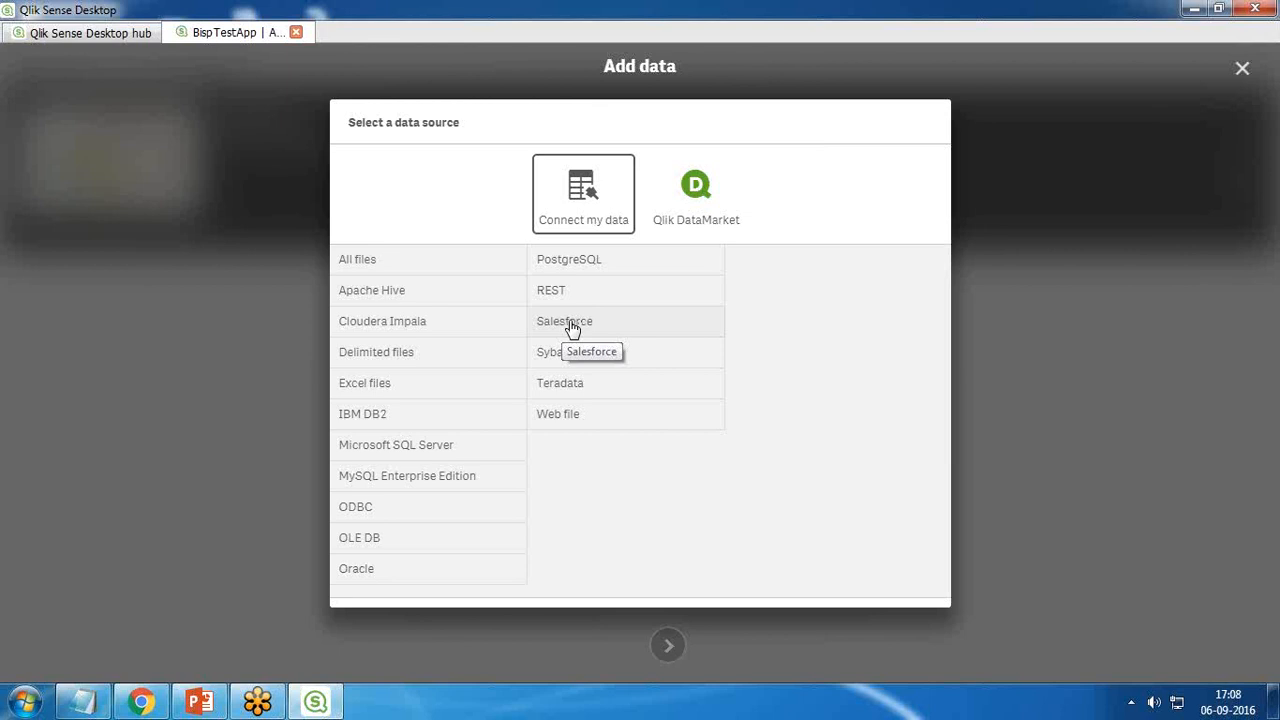
left_click(357, 257)
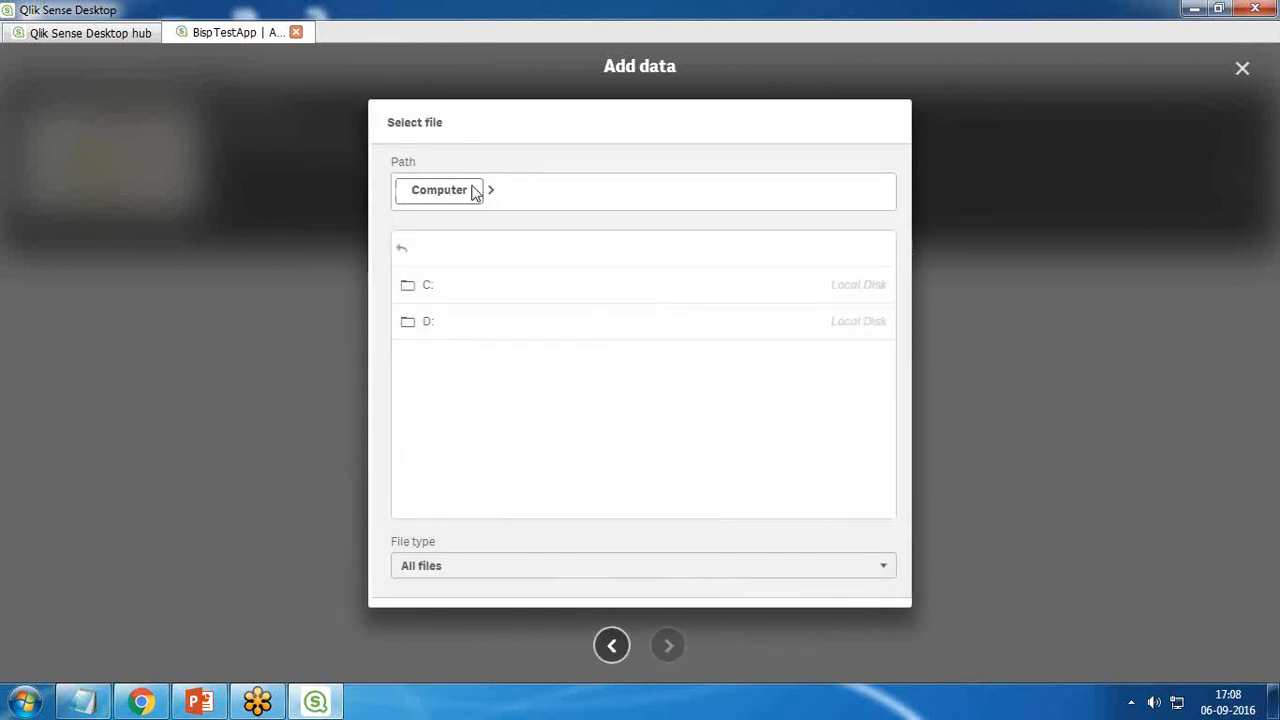
- Choose Sales.xlsx from the DataSet folder on drive D as the file and proceed to its table selection
left_click(428, 322)
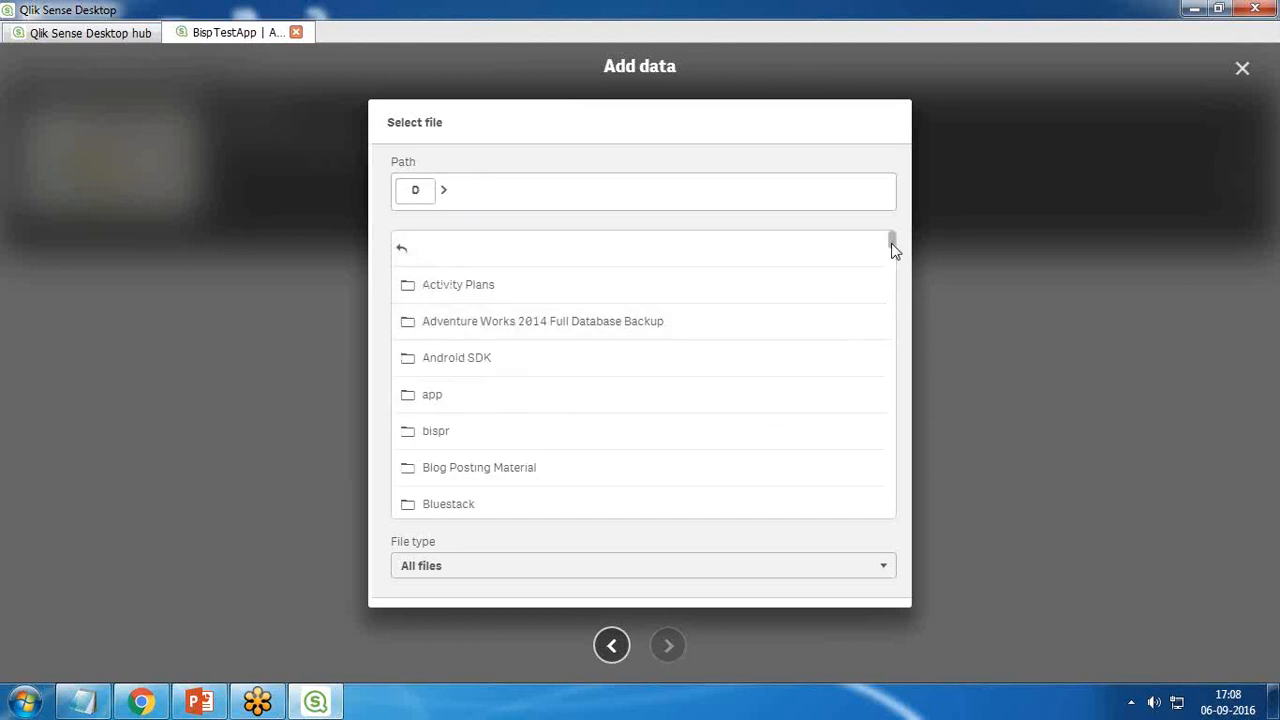
scroll(892, 250, "down", 3)
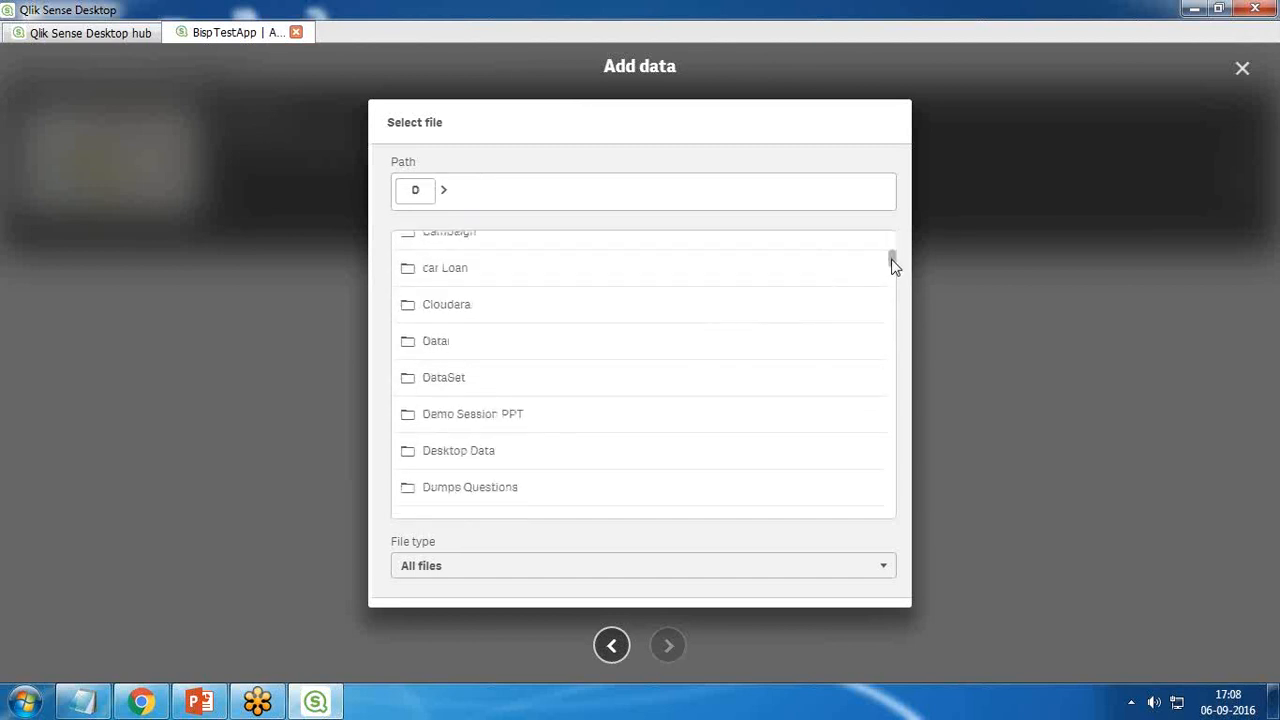
left_click(443, 382)
left_click_drag(892, 256, 894, 455)
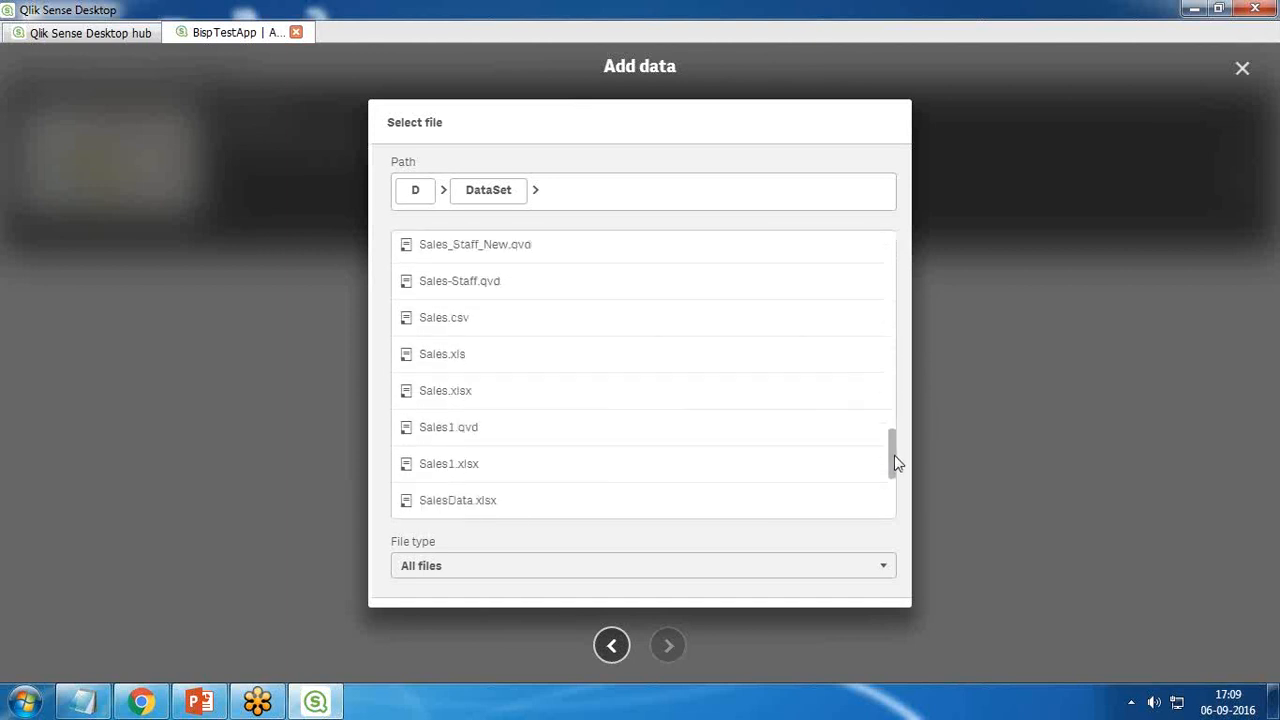
left_click(443, 394)
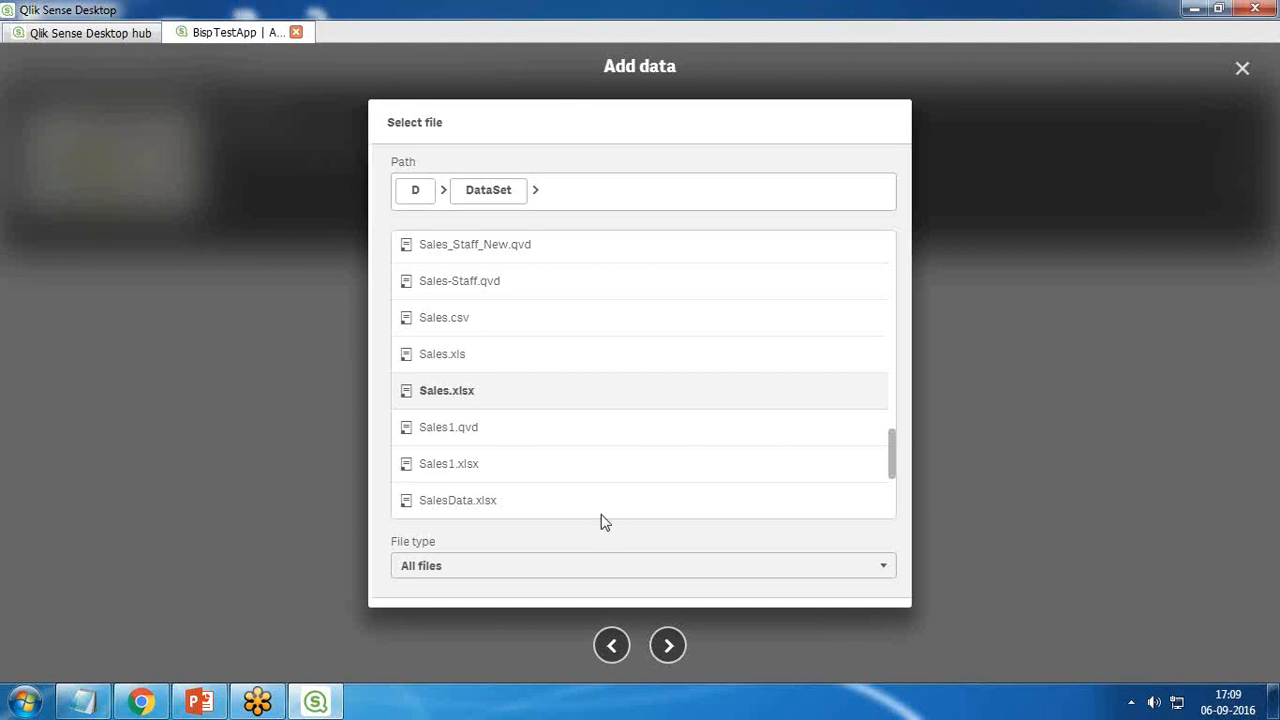
left_click(668, 646)
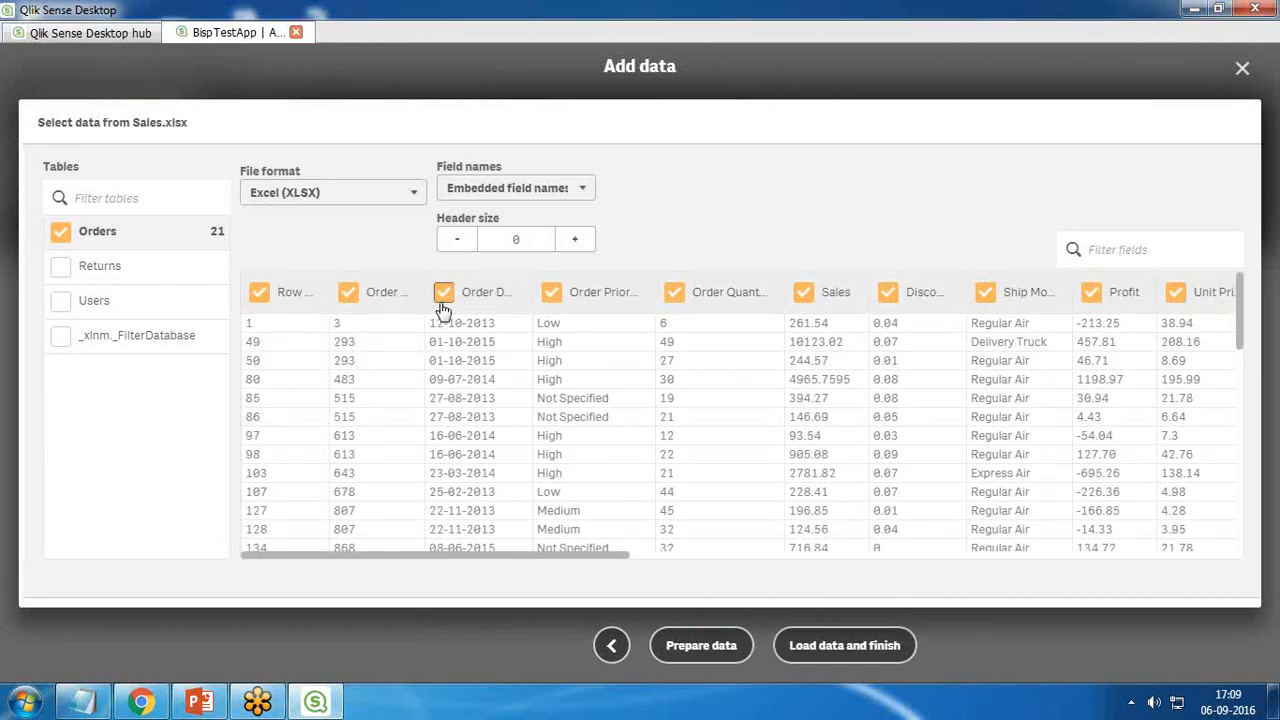
- Try a header size of 1 for the Orders table and set it back to 0
left_click(577, 242)
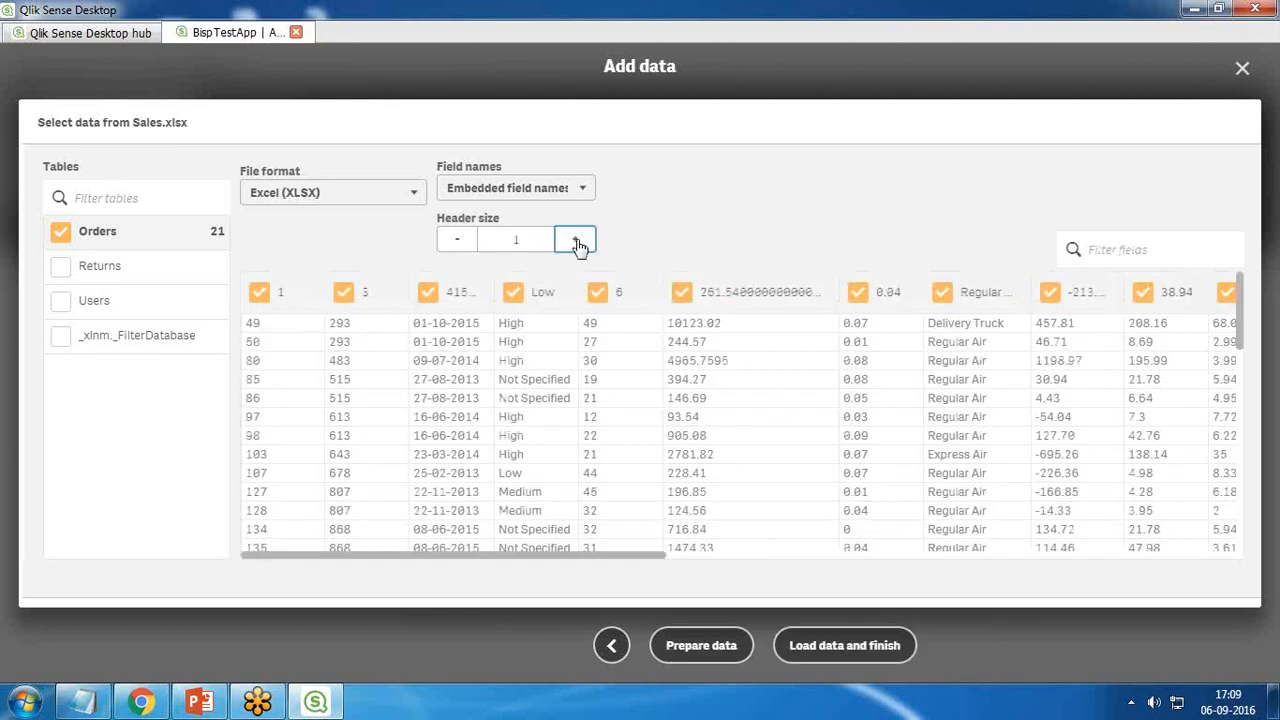
left_click(458, 240)
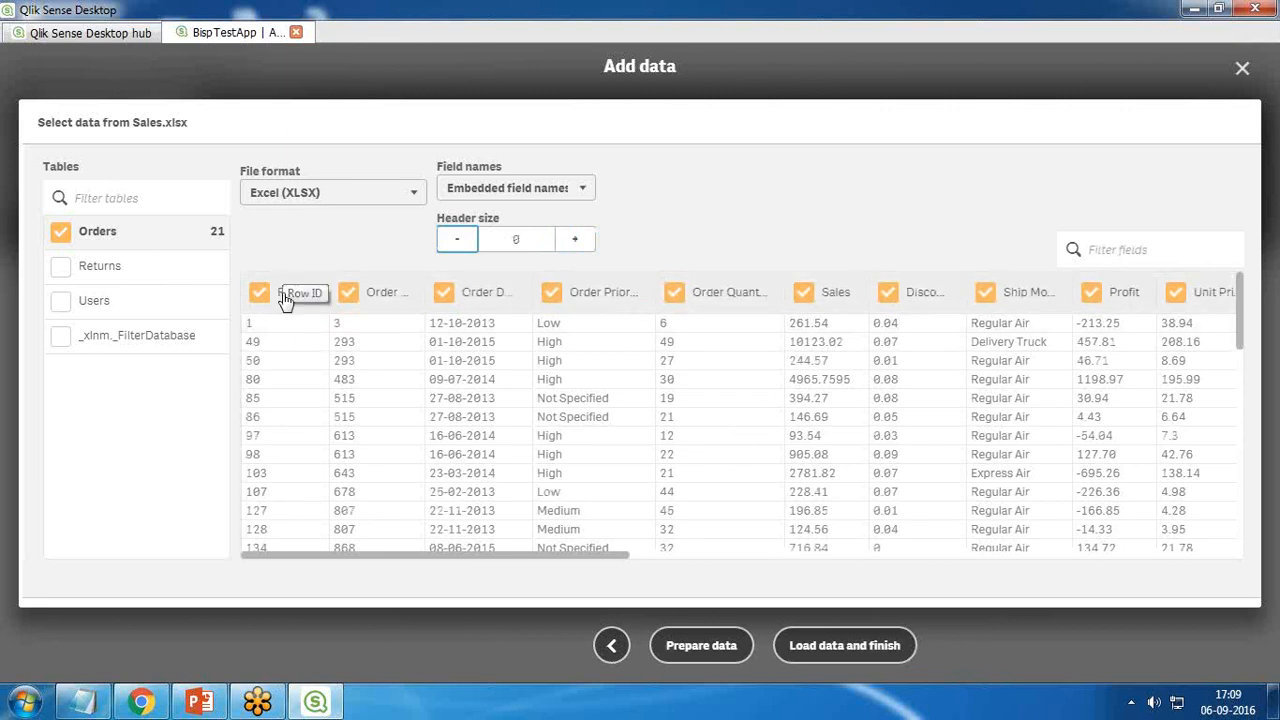
left_click(577, 243)
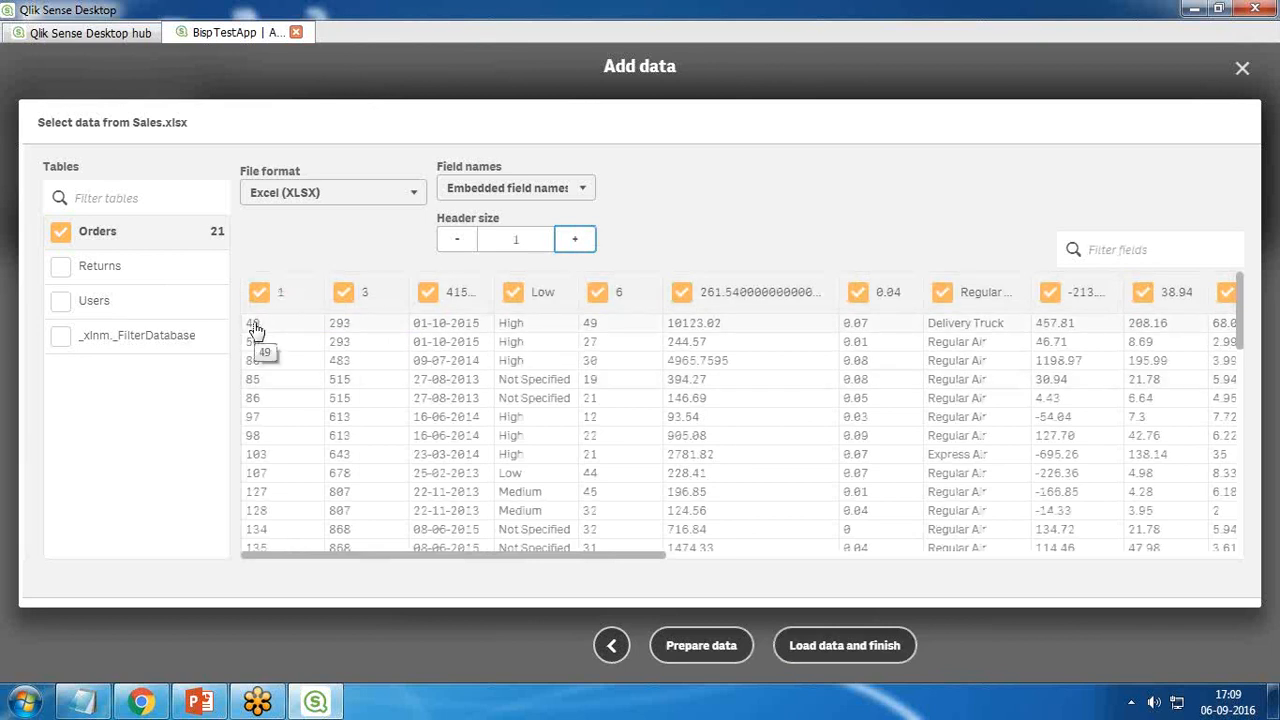
left_click(479, 239)
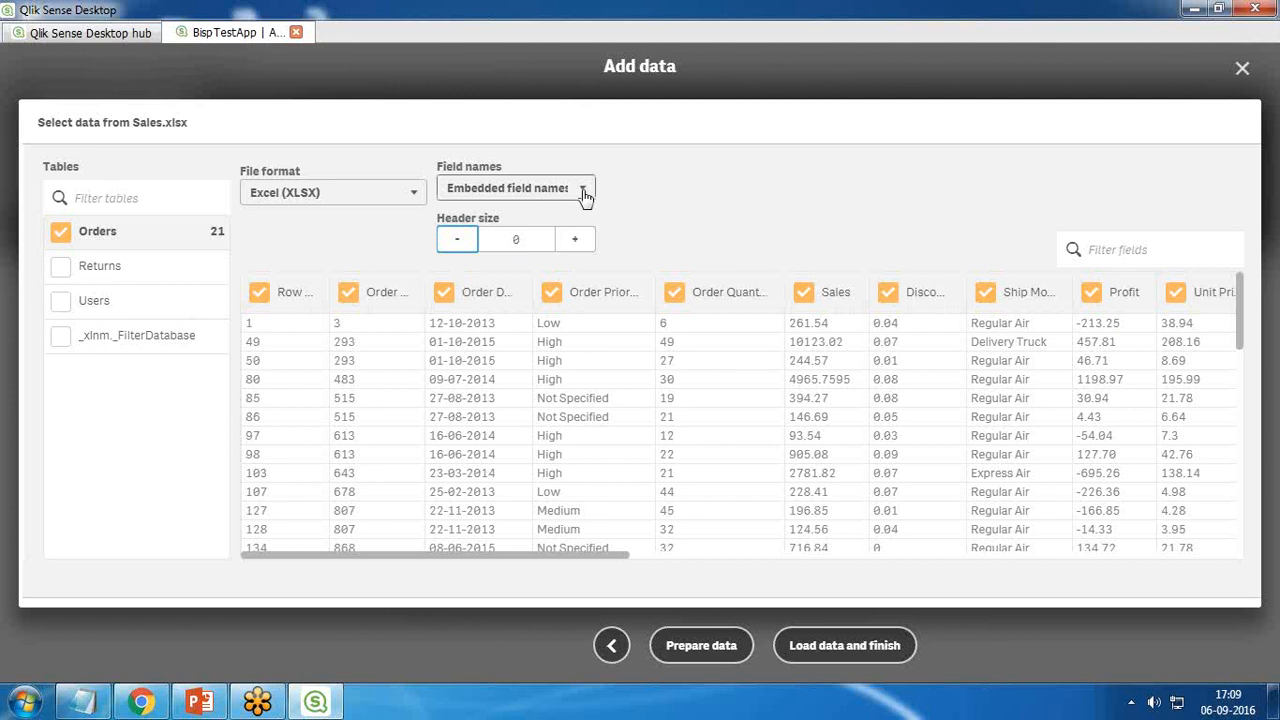
- Keep the Excel (XLSX) file format, load the Orders data into the app and close the load result dialog
left_click(413, 193)
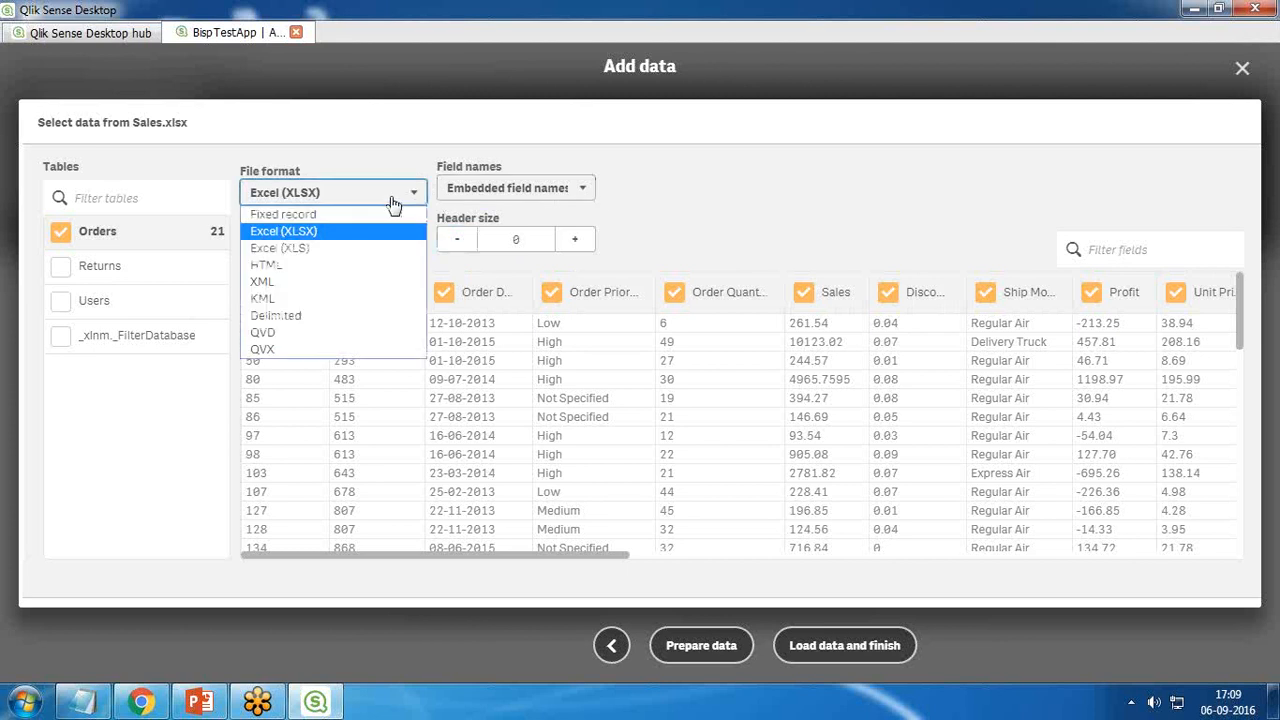
left_click(305, 232)
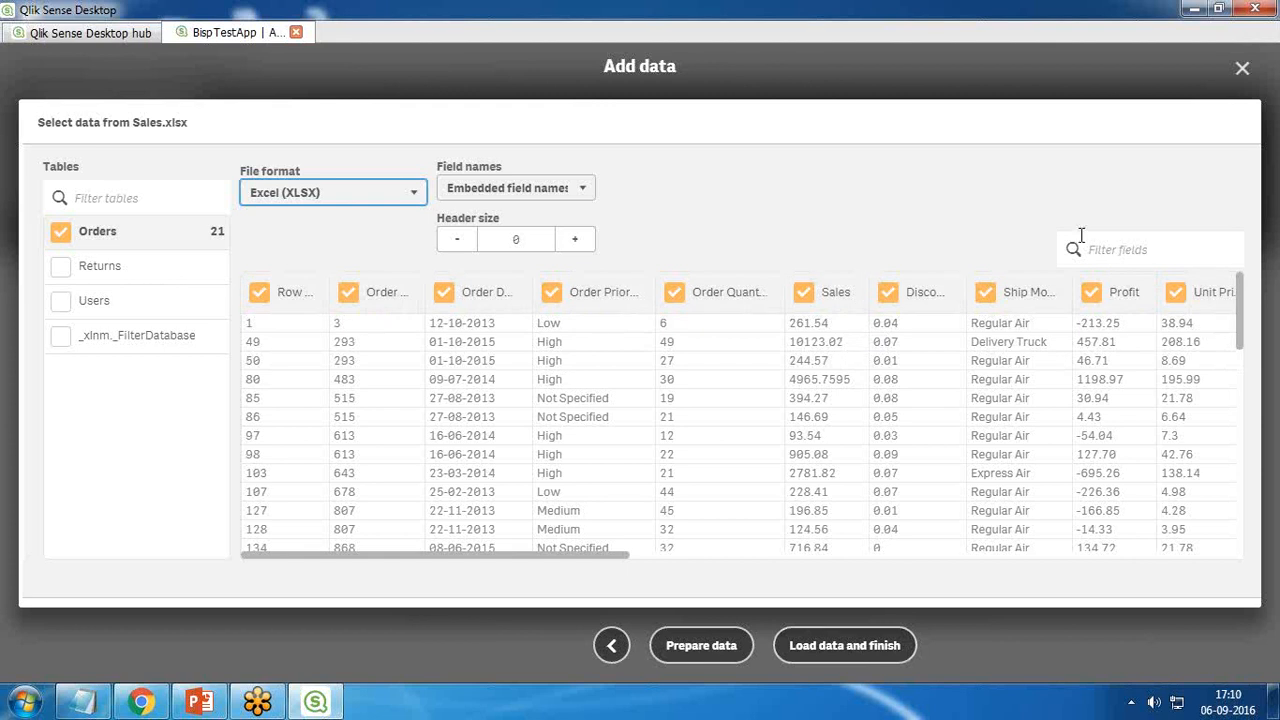
left_click(1121, 249)
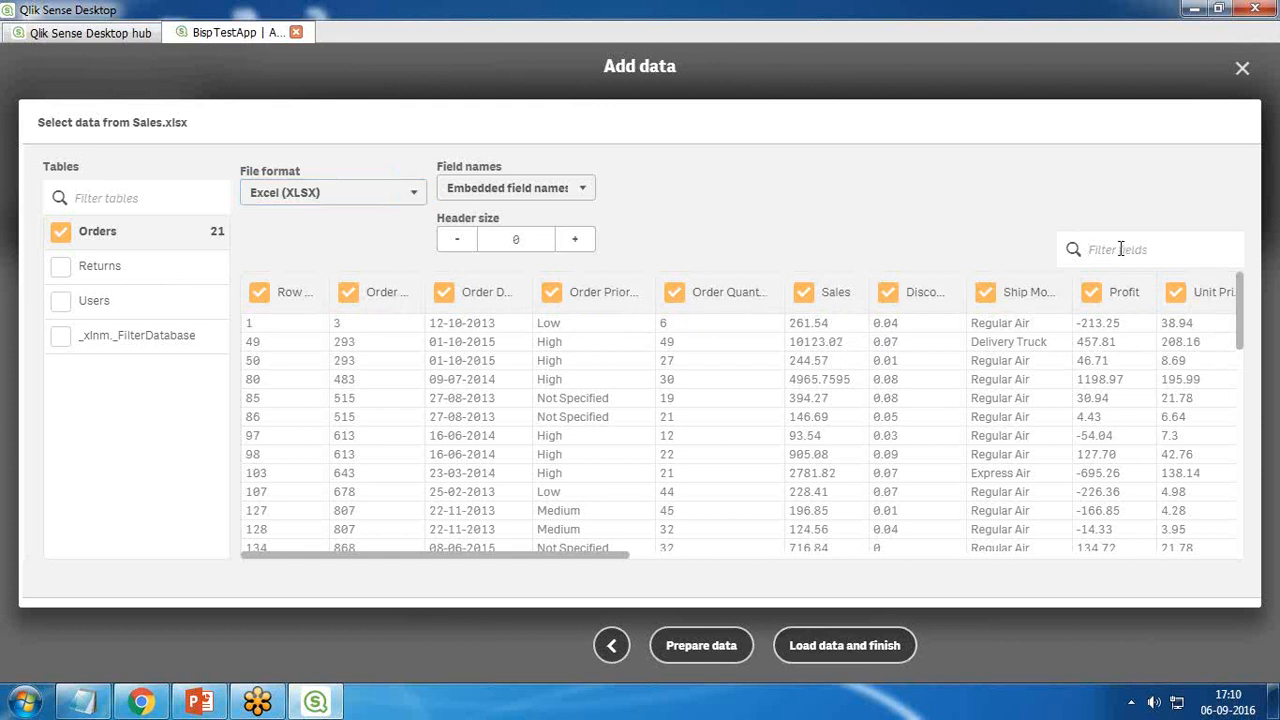
left_click(855, 645)
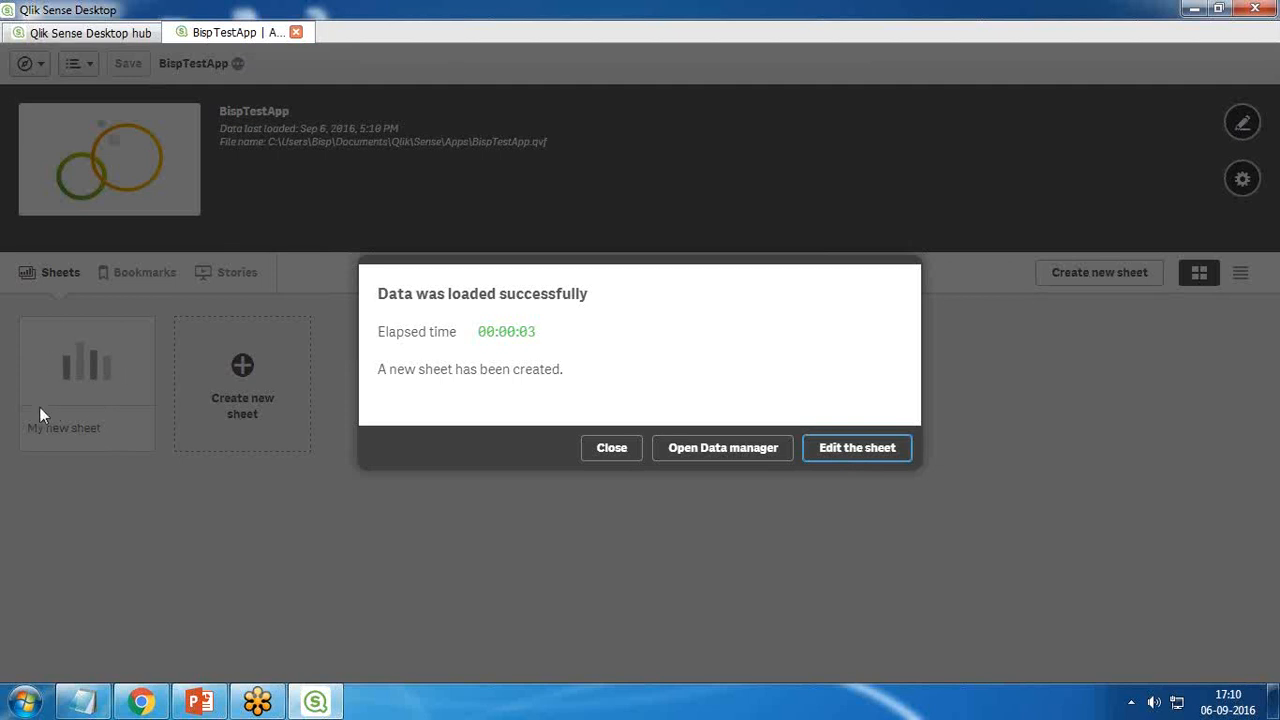
left_click(622, 447)
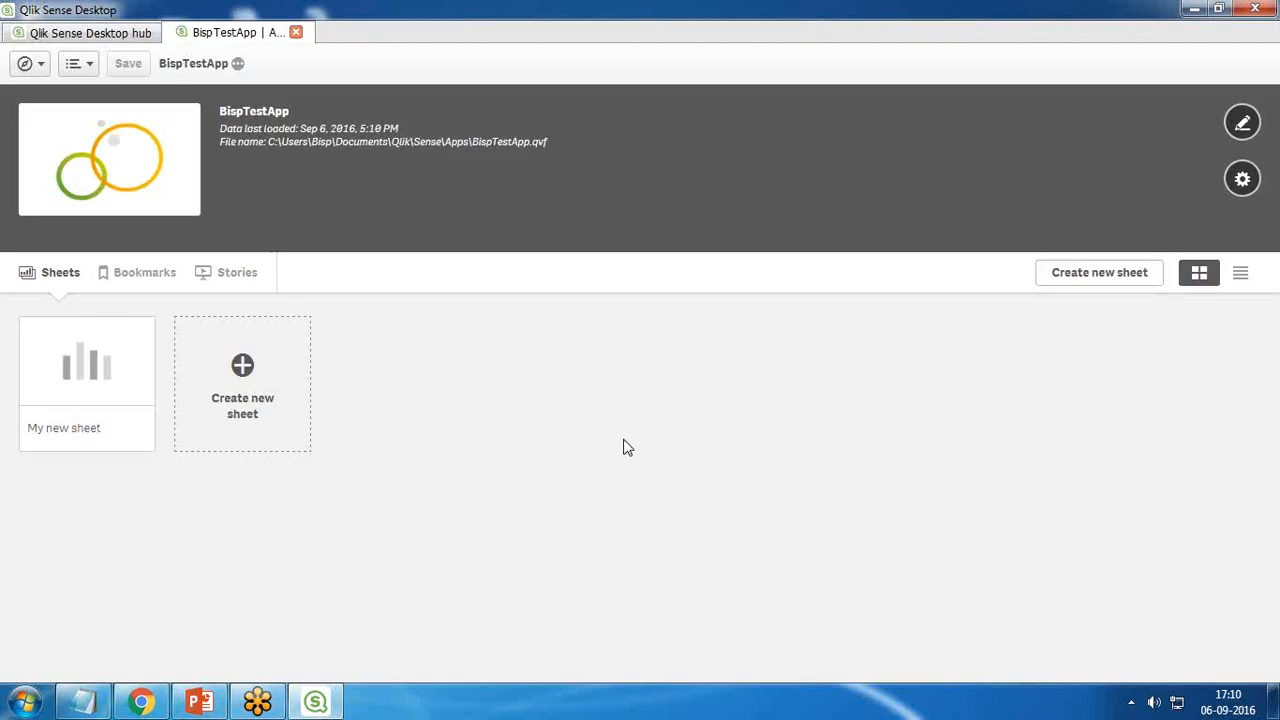
- Open My new sheet in edit mode and view the list of loaded fields
left_click(74, 370)
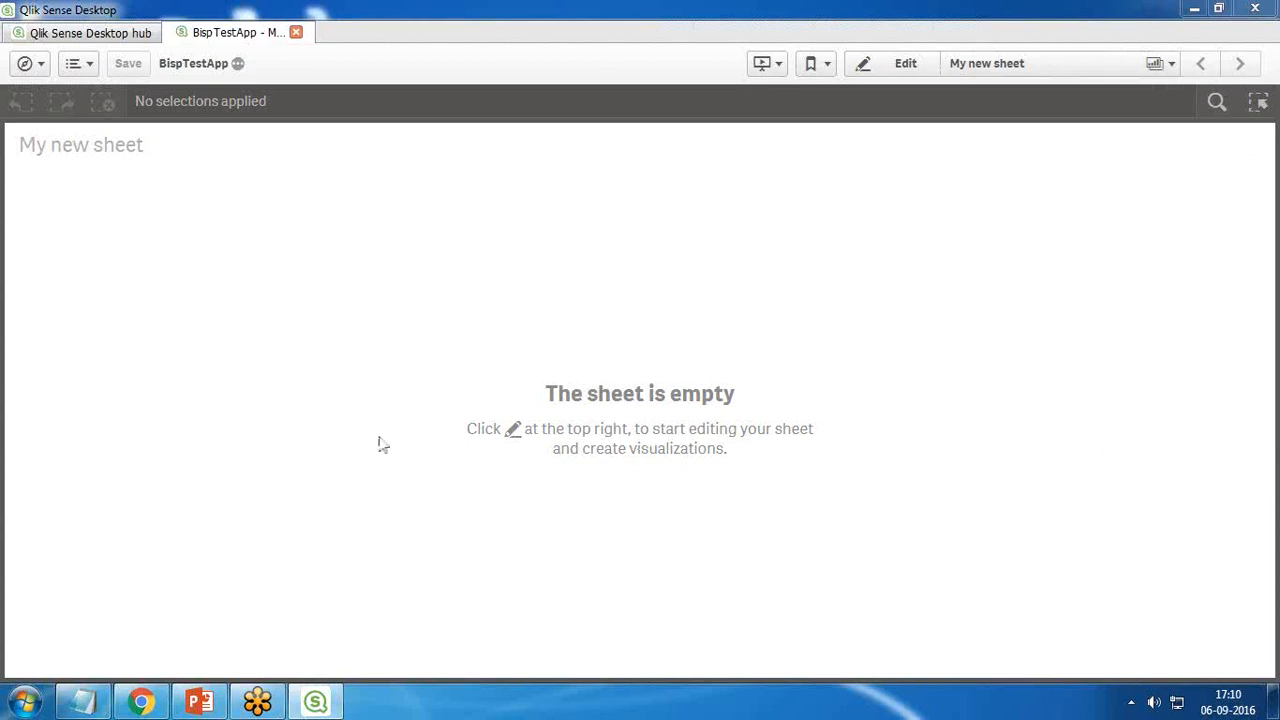
left_click(905, 68)
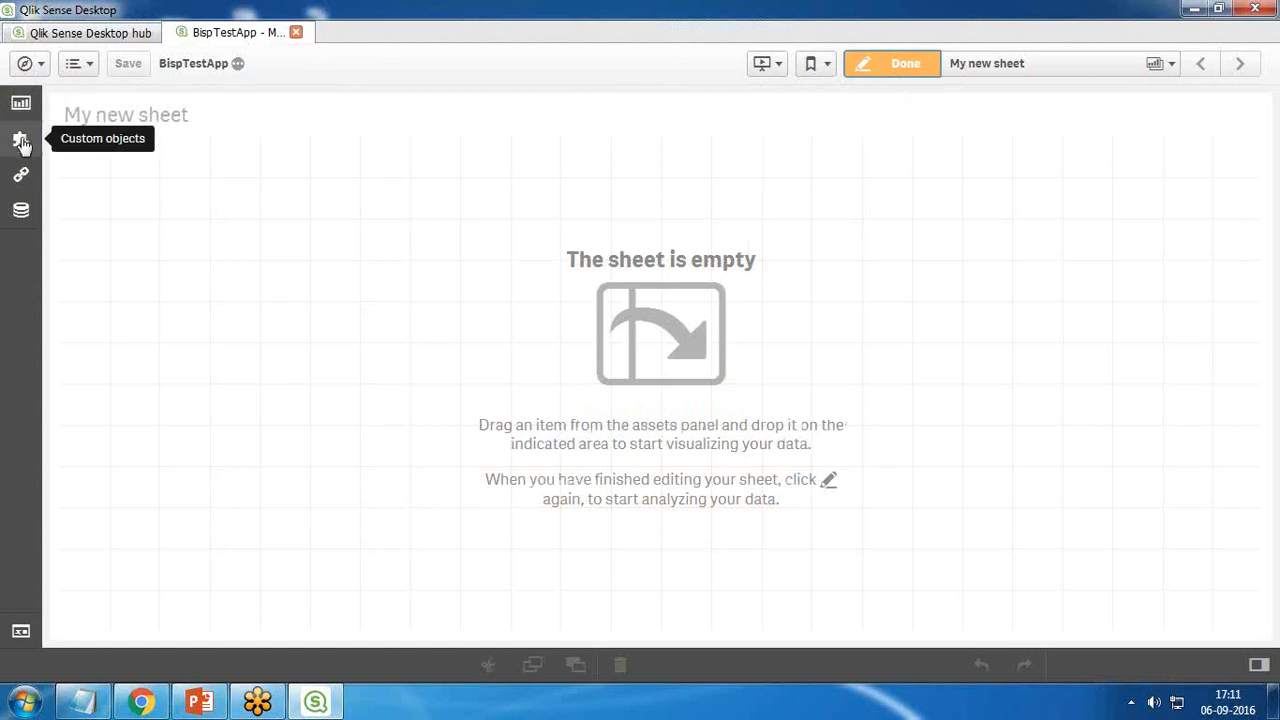
left_click(21, 212)
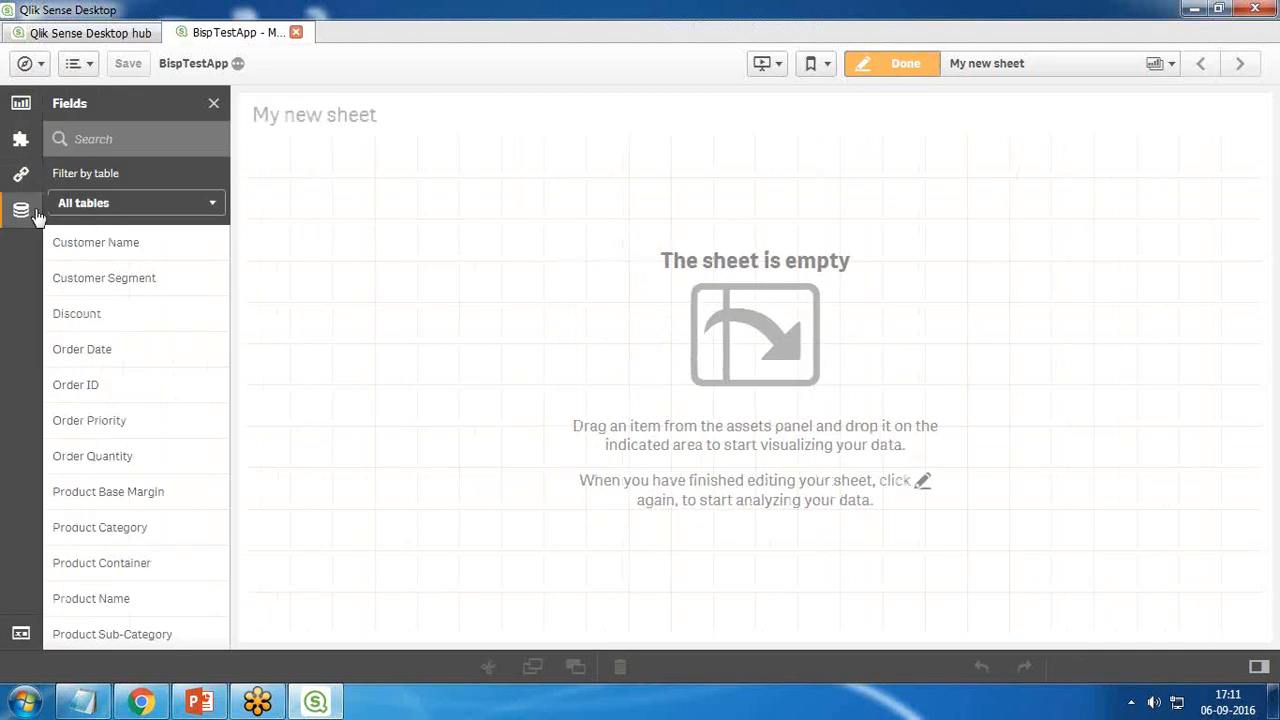
mouse_move(219, 303)
left_mouse_down()
mouse_move(237, 349)
mouse_move(231, 494)
mouse_move(226, 283)
left_mouse_up()
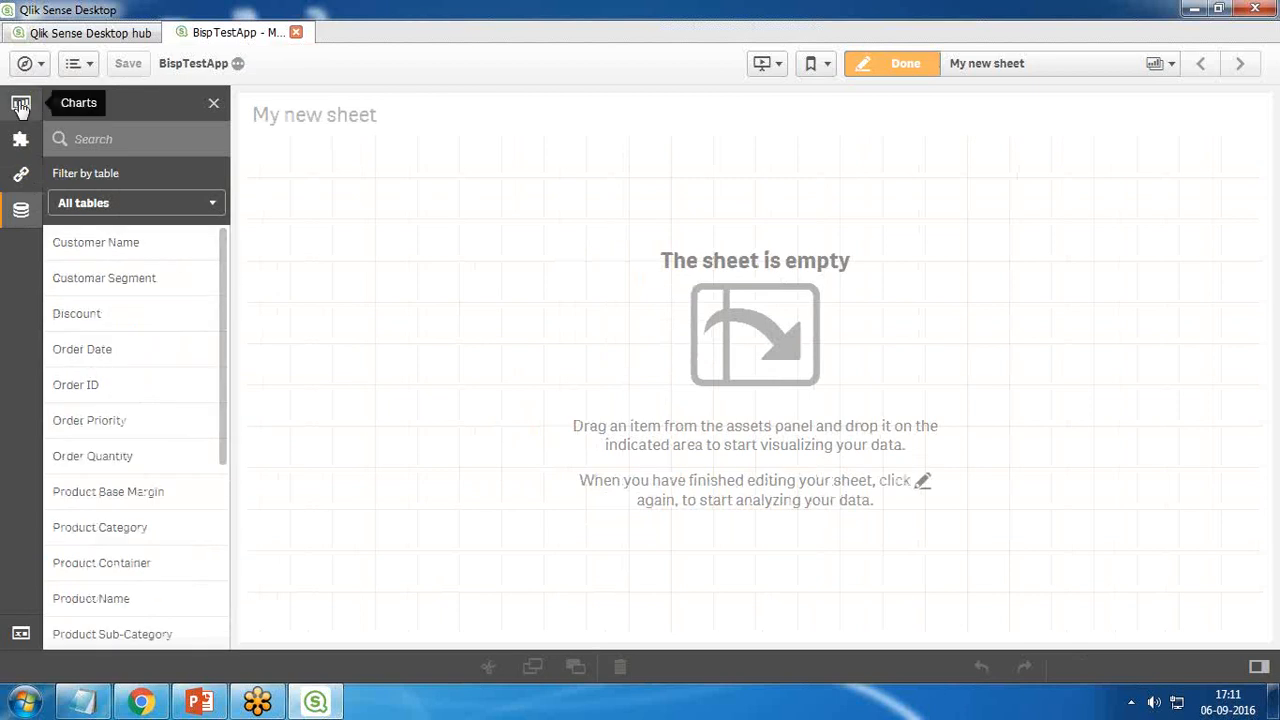
- Place a bar chart on the sheet and add Region as its dimension
left_click(21, 102)
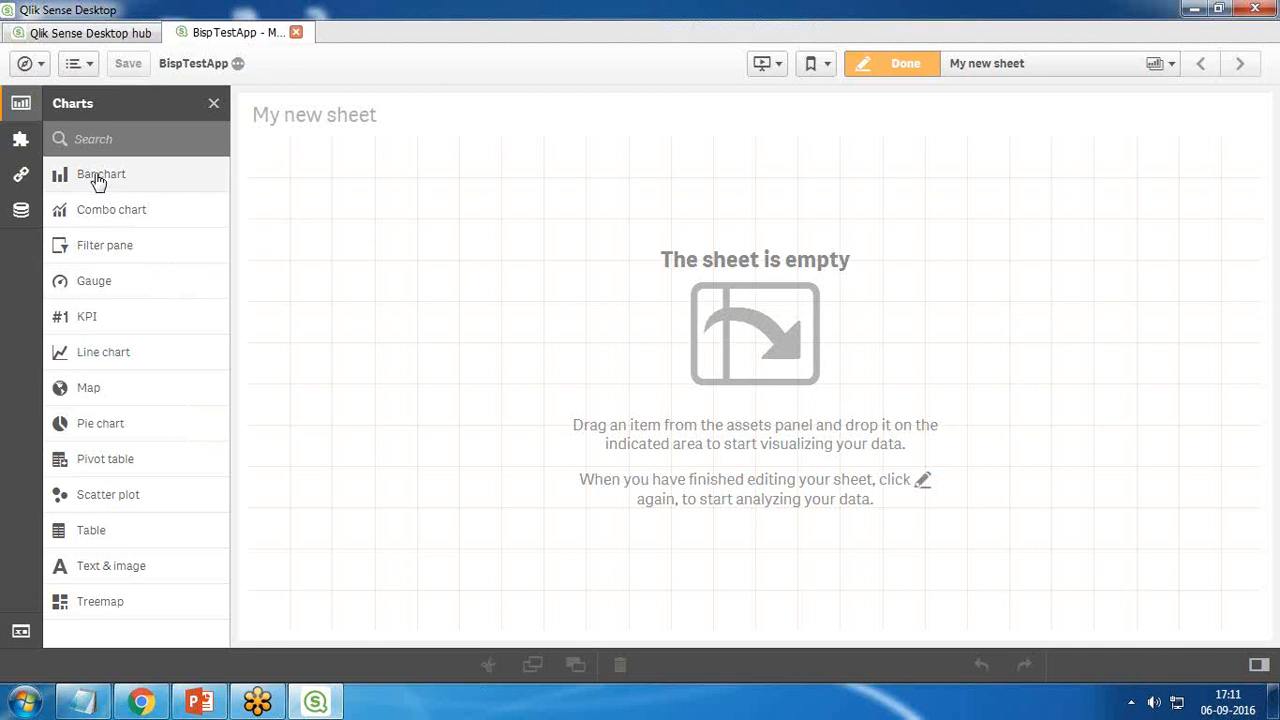
left_click(95, 177)
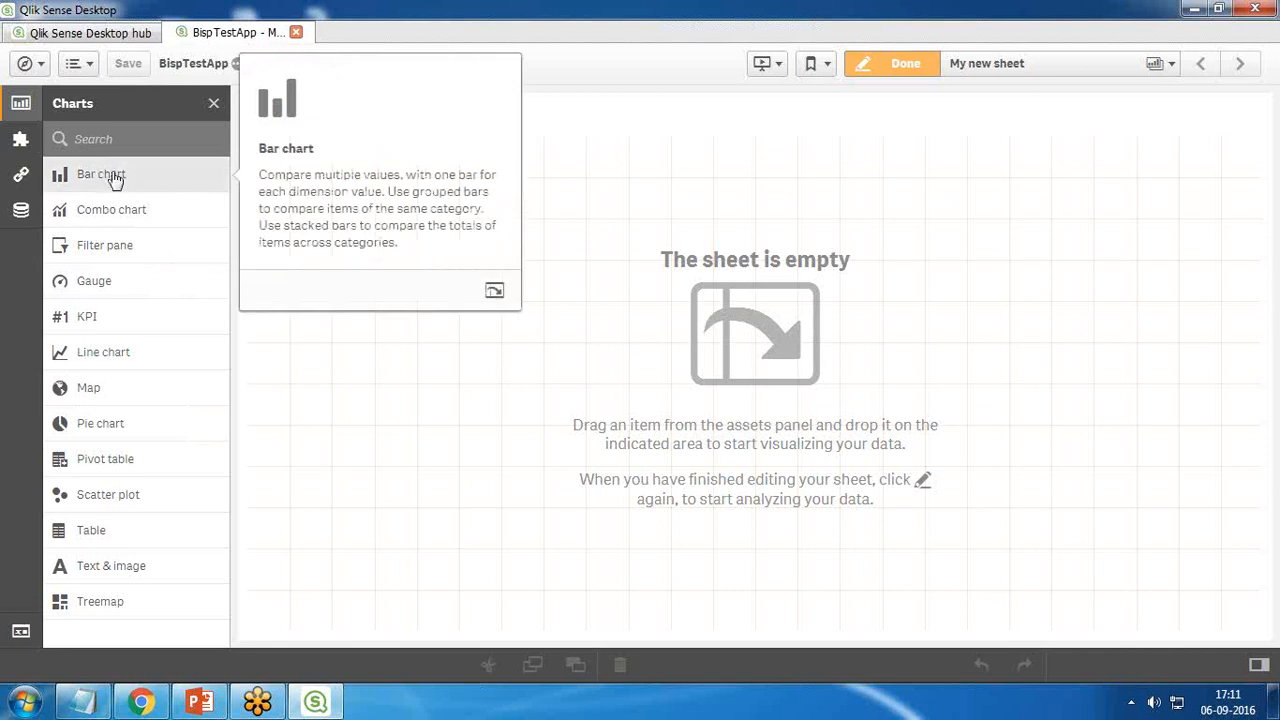
left_click_drag(105, 174, 603, 260)
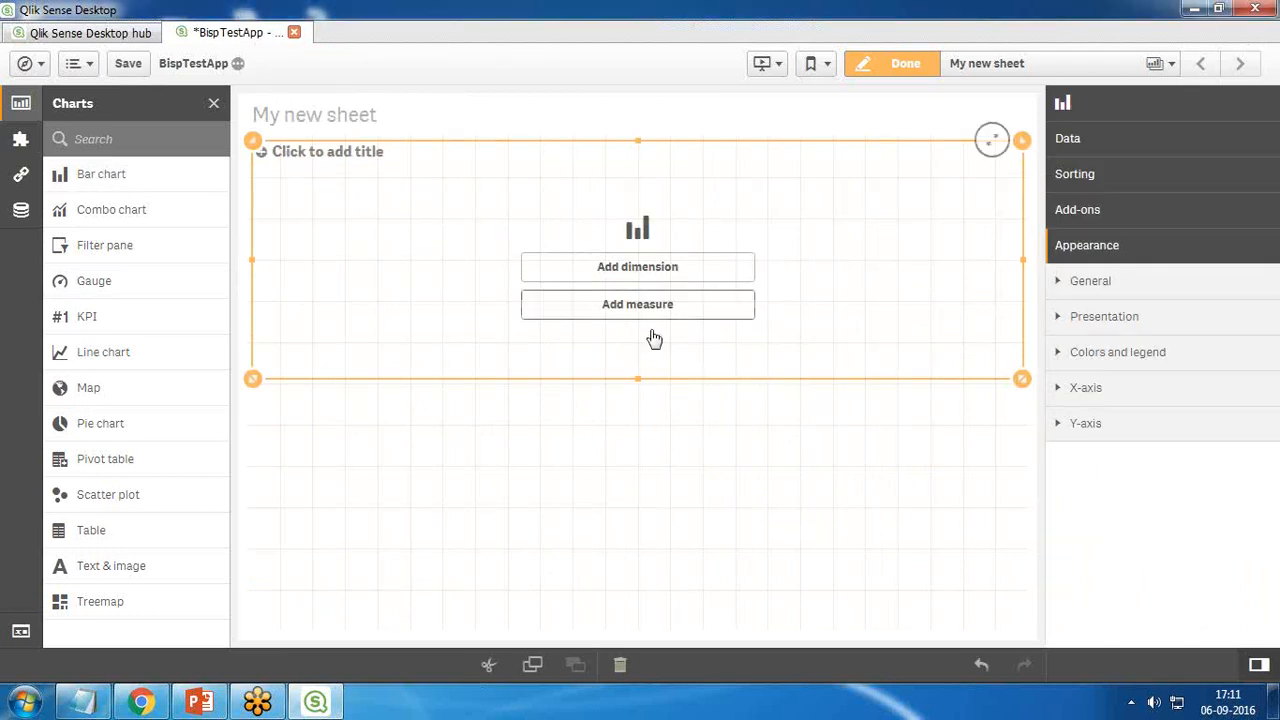
left_click(645, 270)
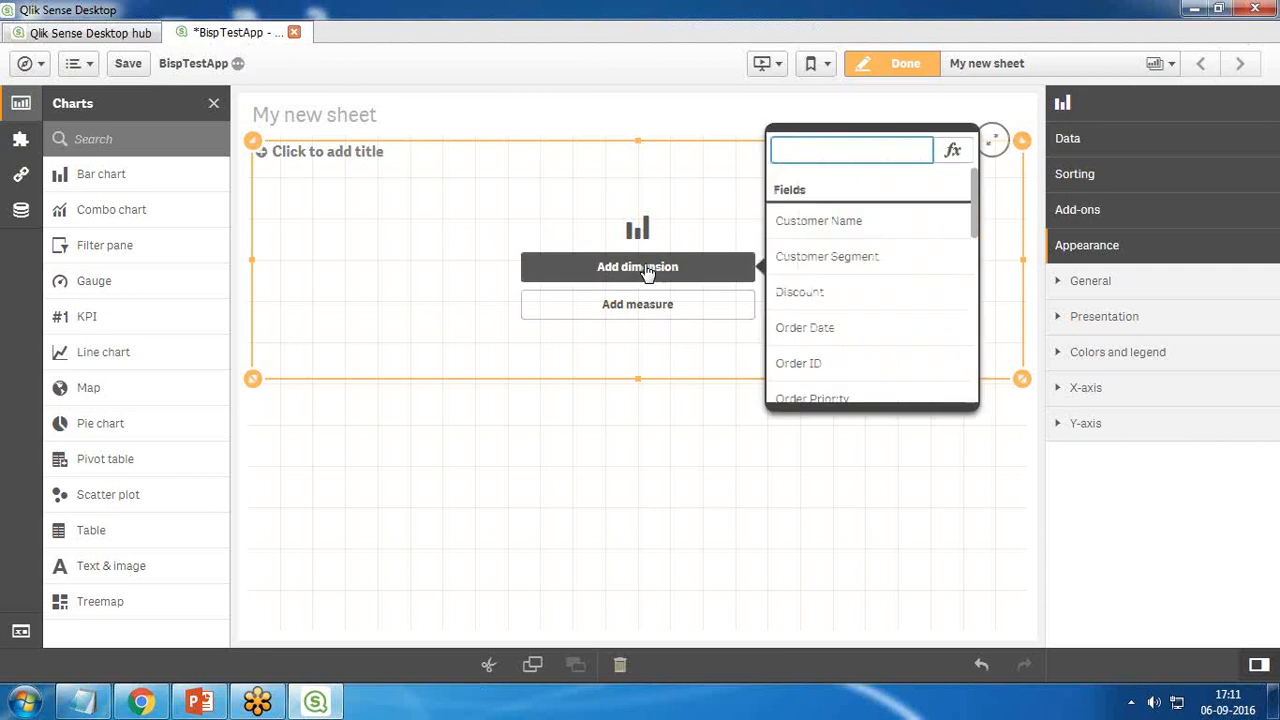
left_click_drag(976, 212, 980, 337)
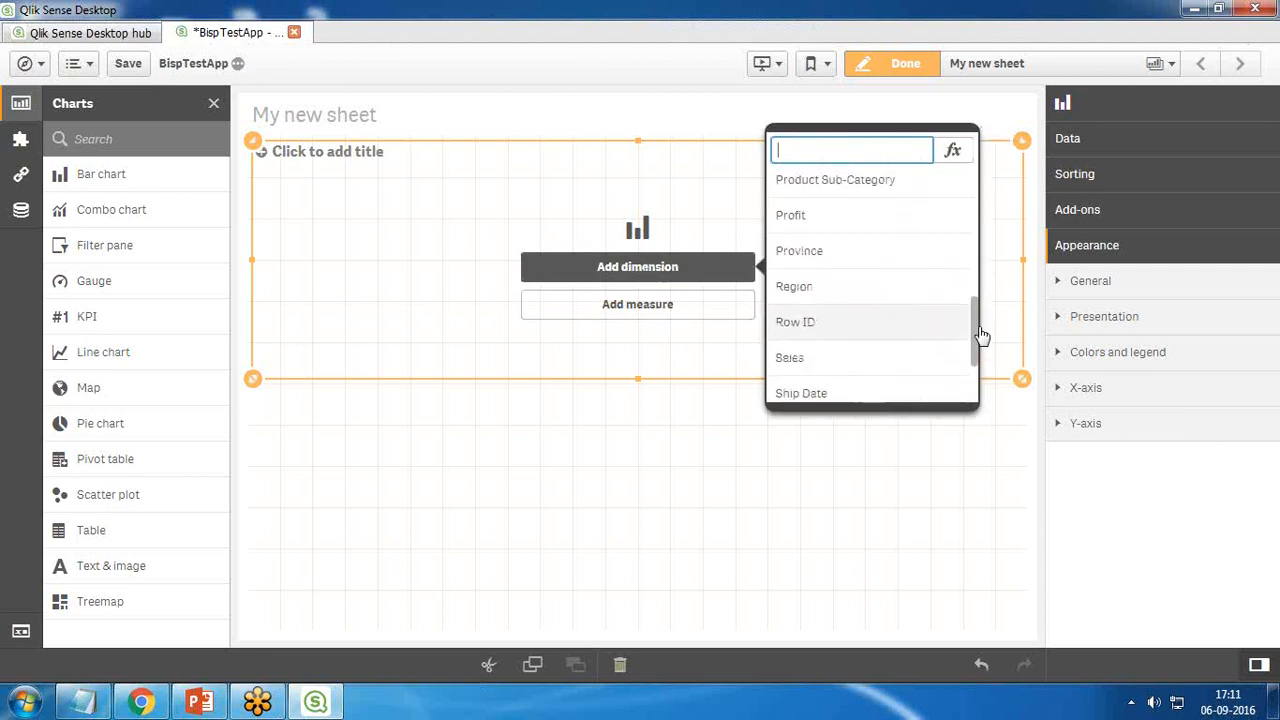
left_click(797, 290)
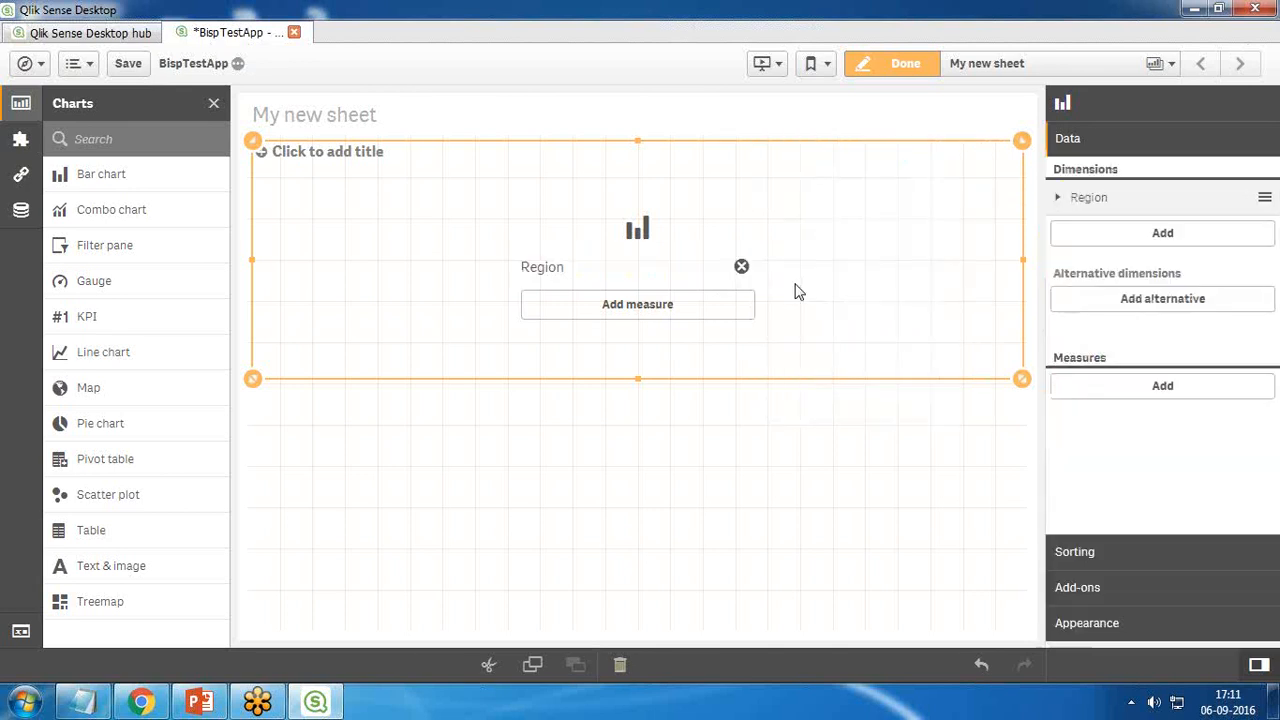
- Add Sum(Sales) as the bar chart's measure and make the chart taller on the sheet
left_click(608, 312)
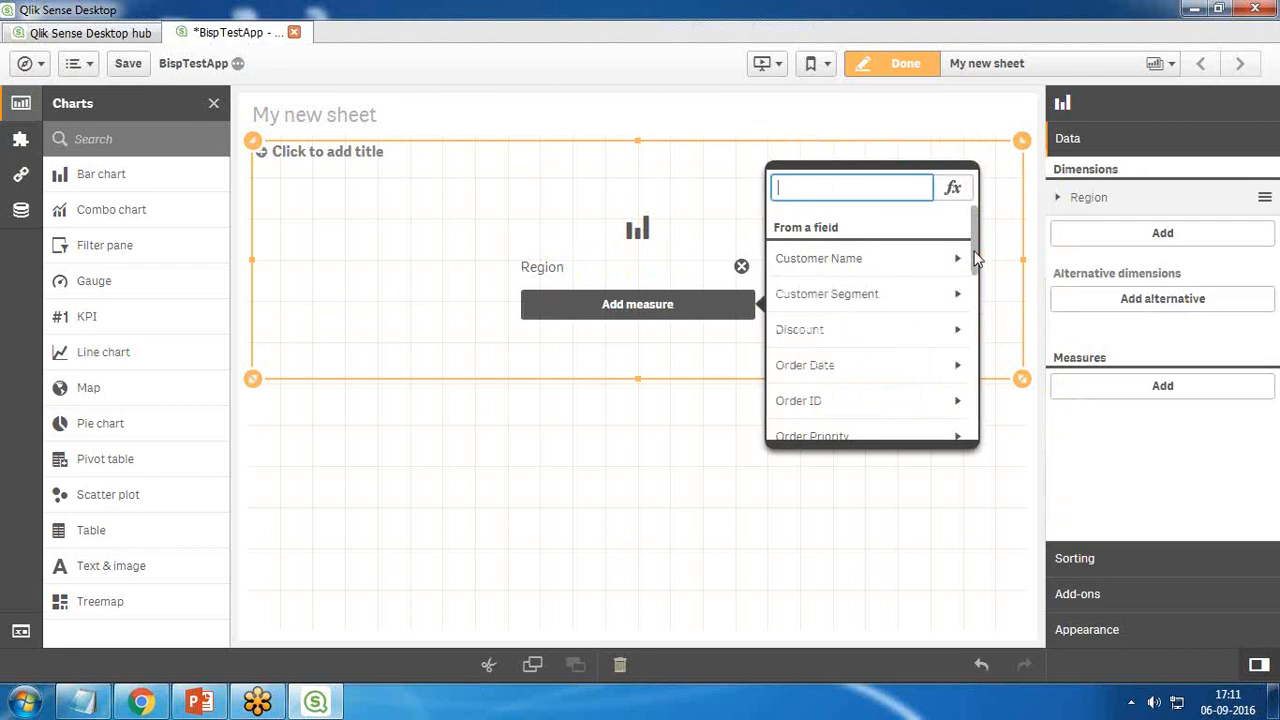
left_click_drag(976, 252, 976, 370)
left_click(955, 355)
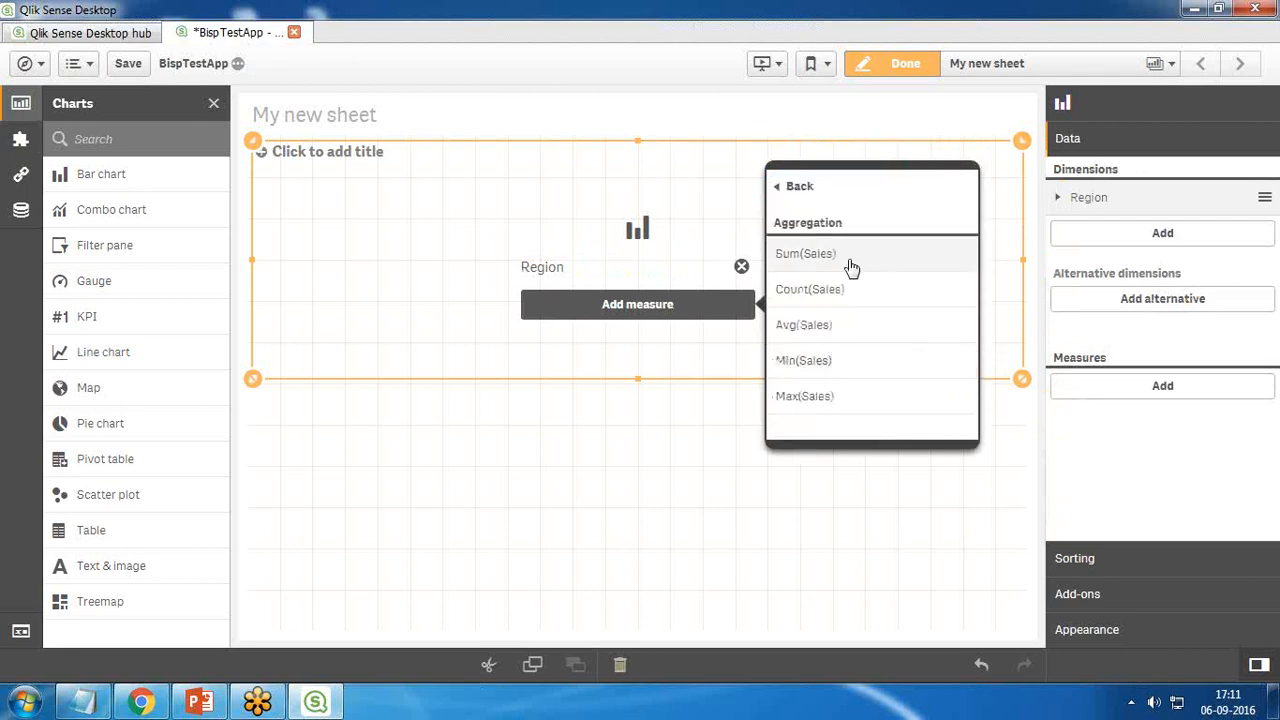
left_click(806, 256)
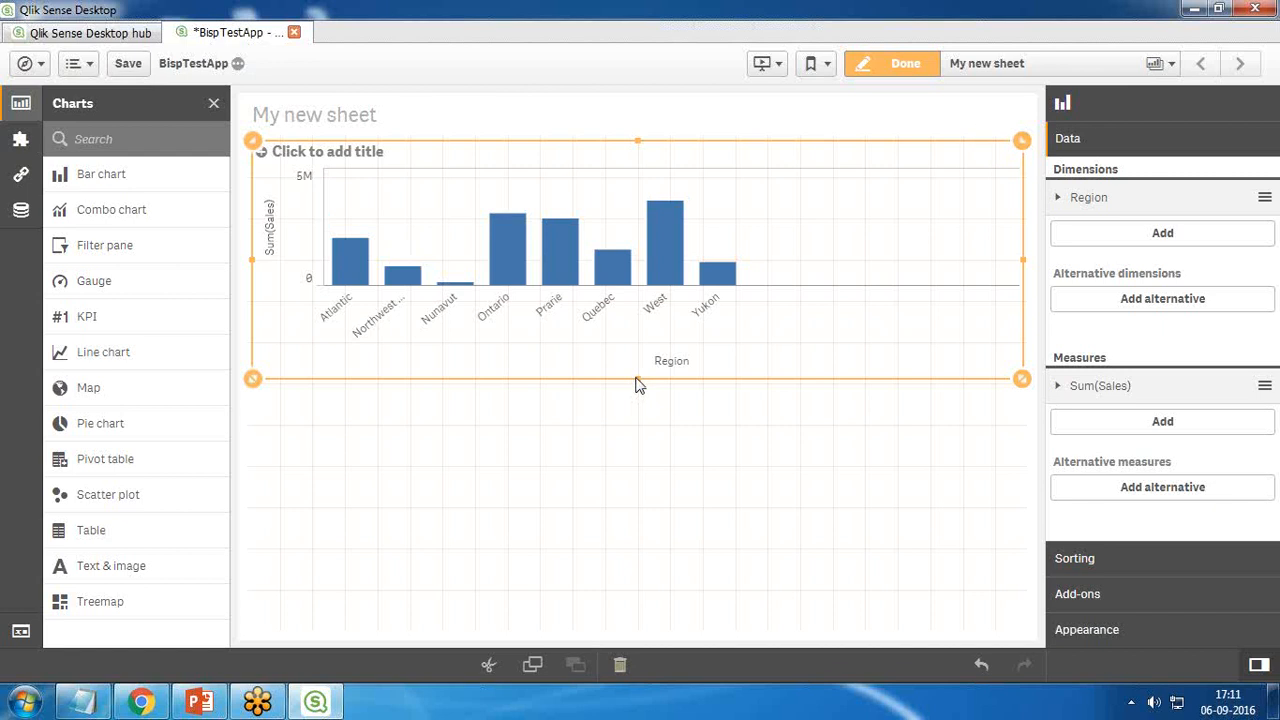
left_click_drag(1021, 380, 1017, 460)
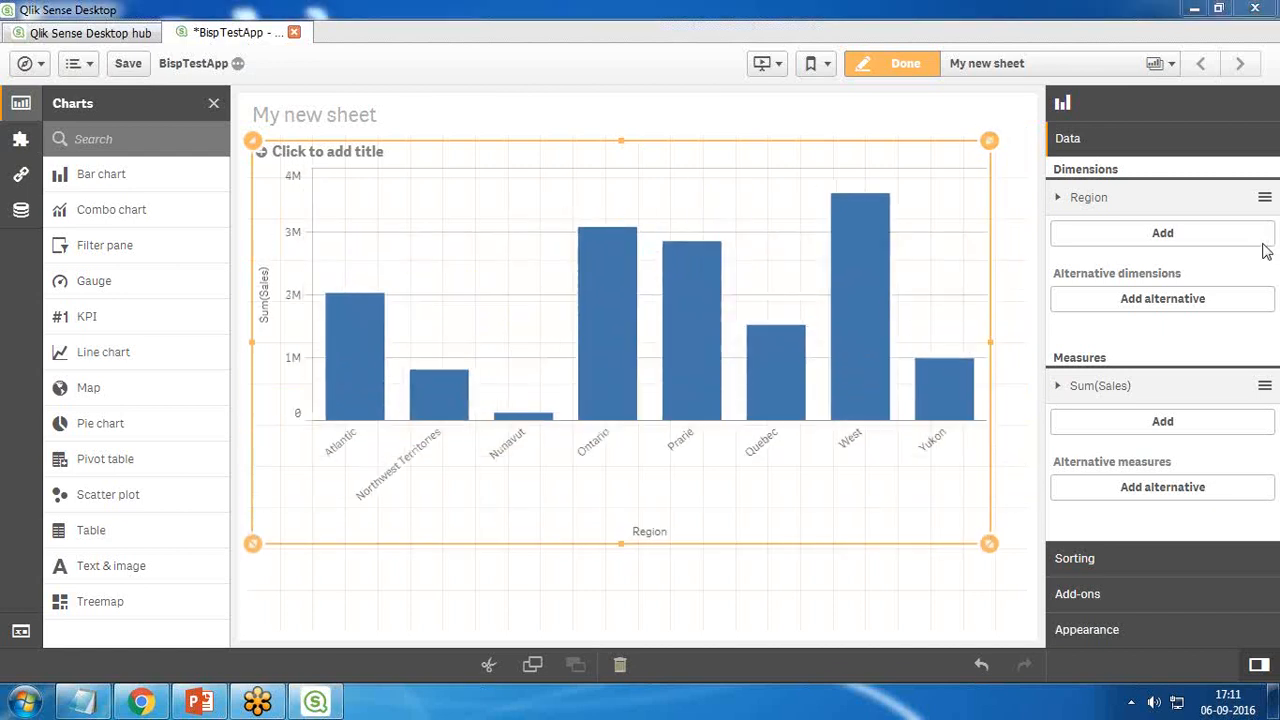
- Switch the bar chart's colors from automatic to custom and color the bars by dimension
left_click(1080, 630)
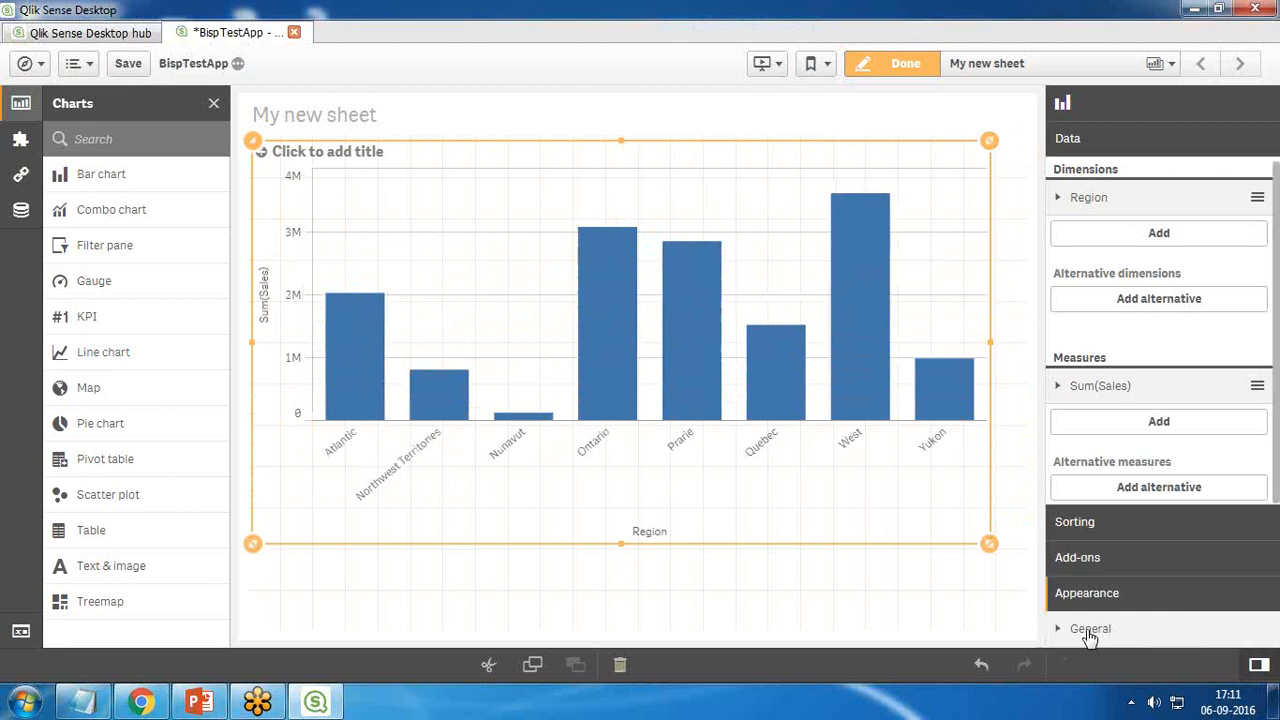
left_click(1068, 281)
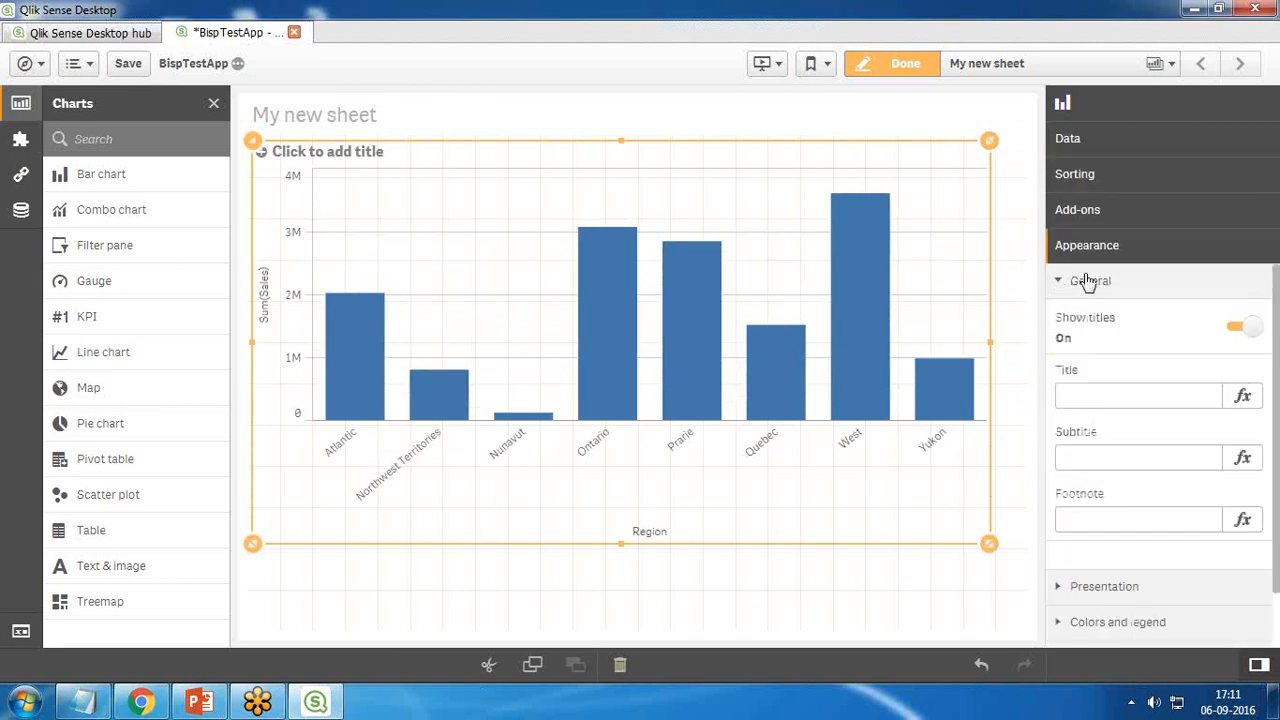
left_click(1063, 283)
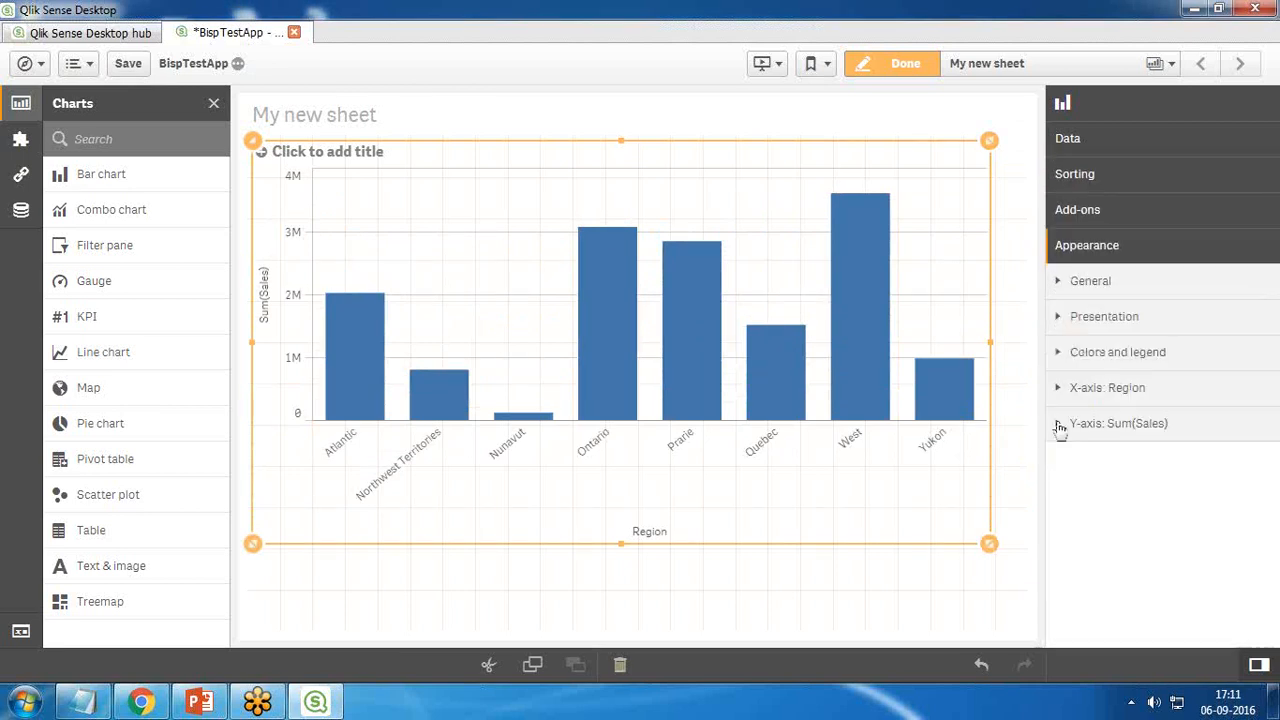
left_click(1056, 355)
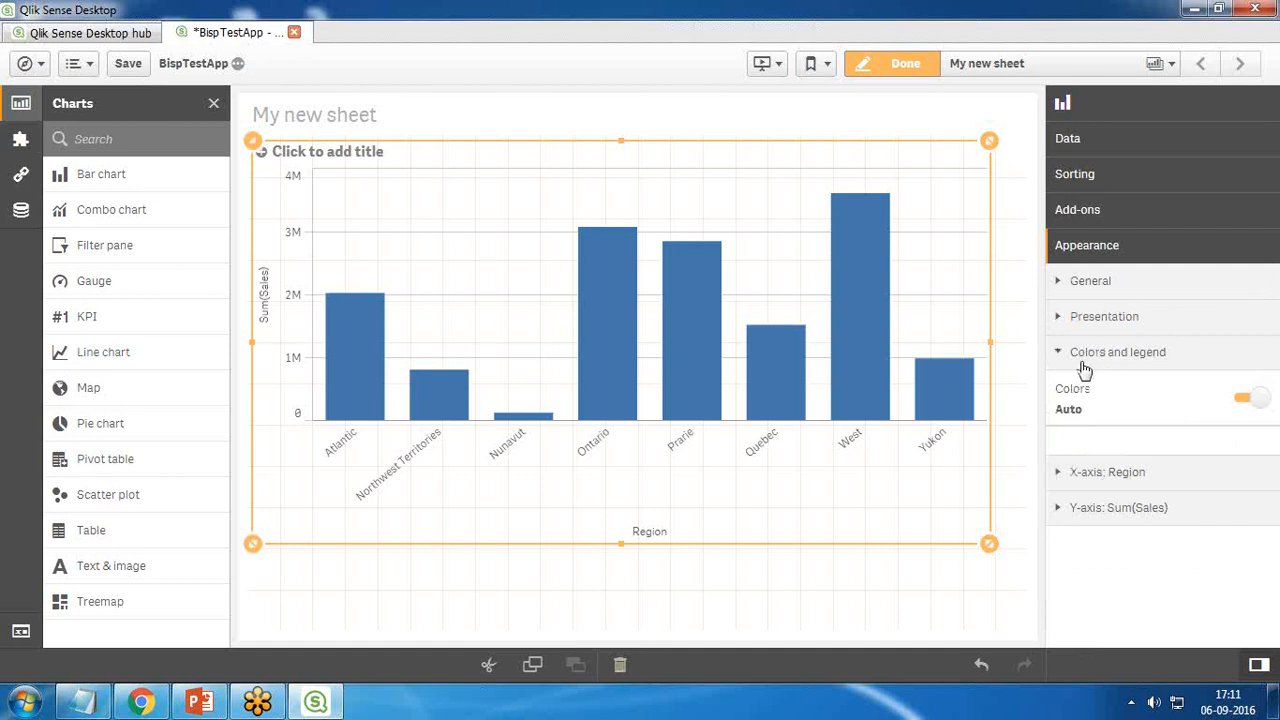
left_click(1248, 408)
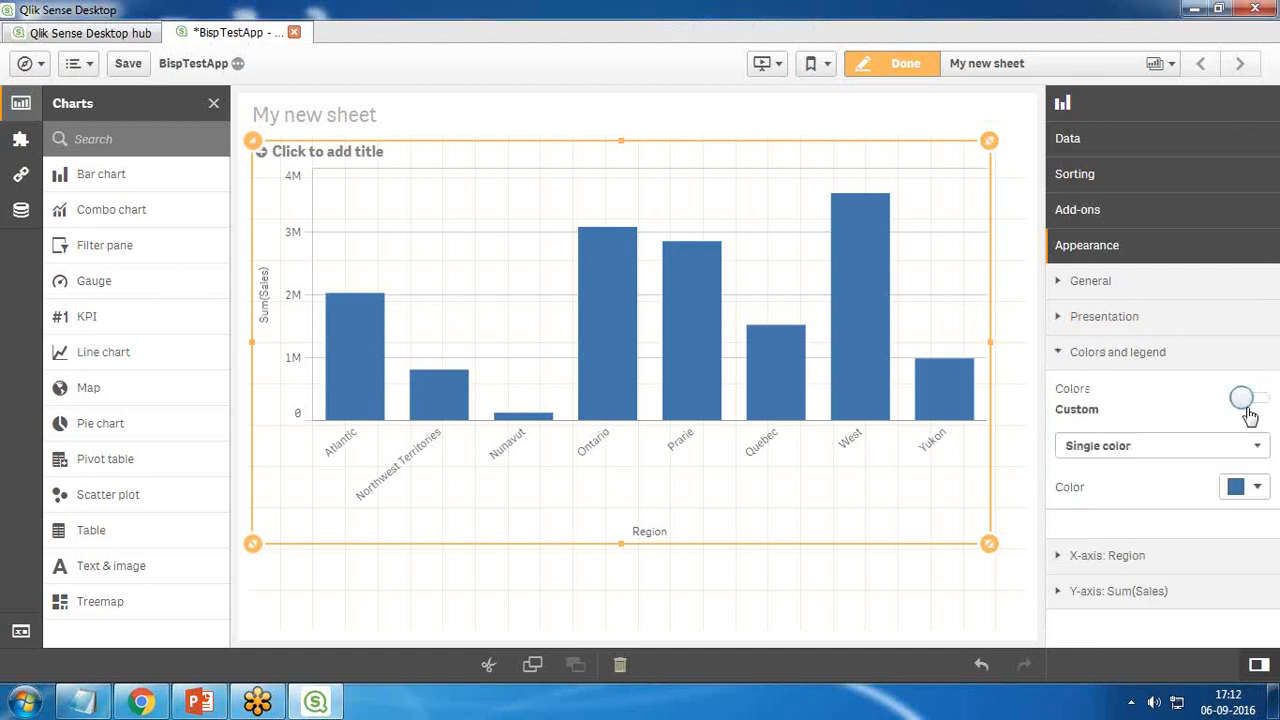
left_click(1235, 446)
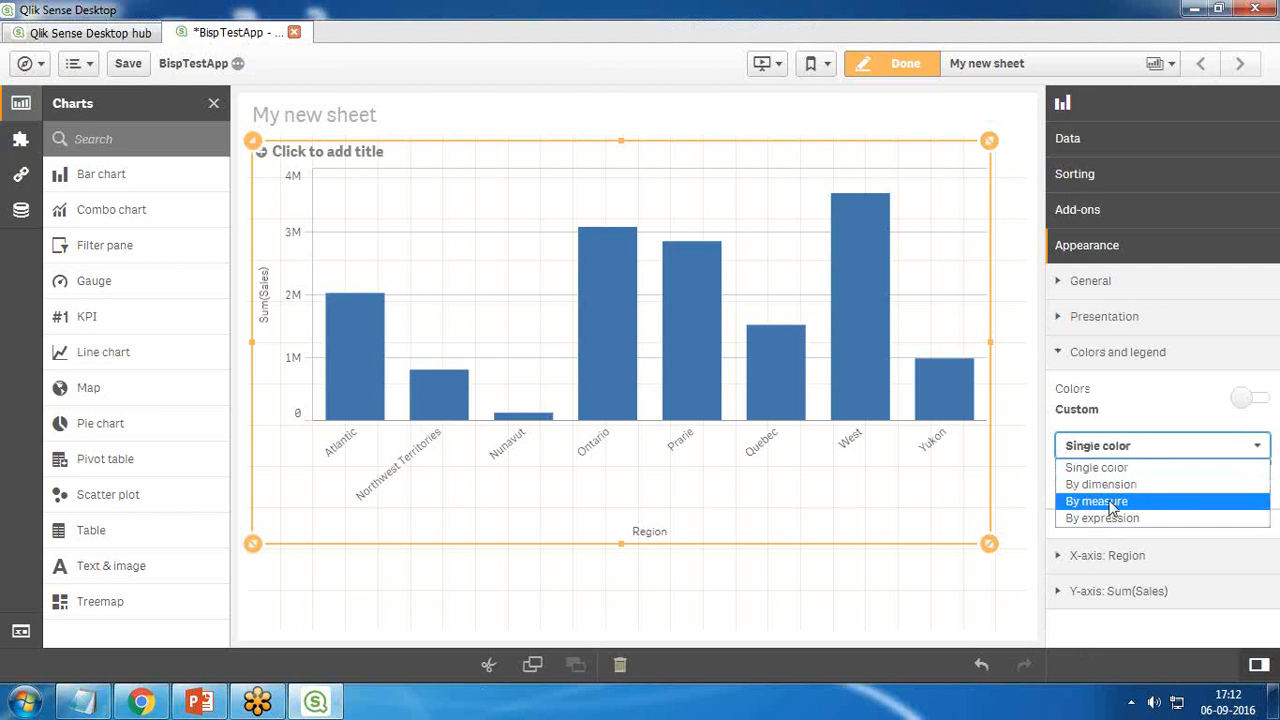
left_click(1110, 486)
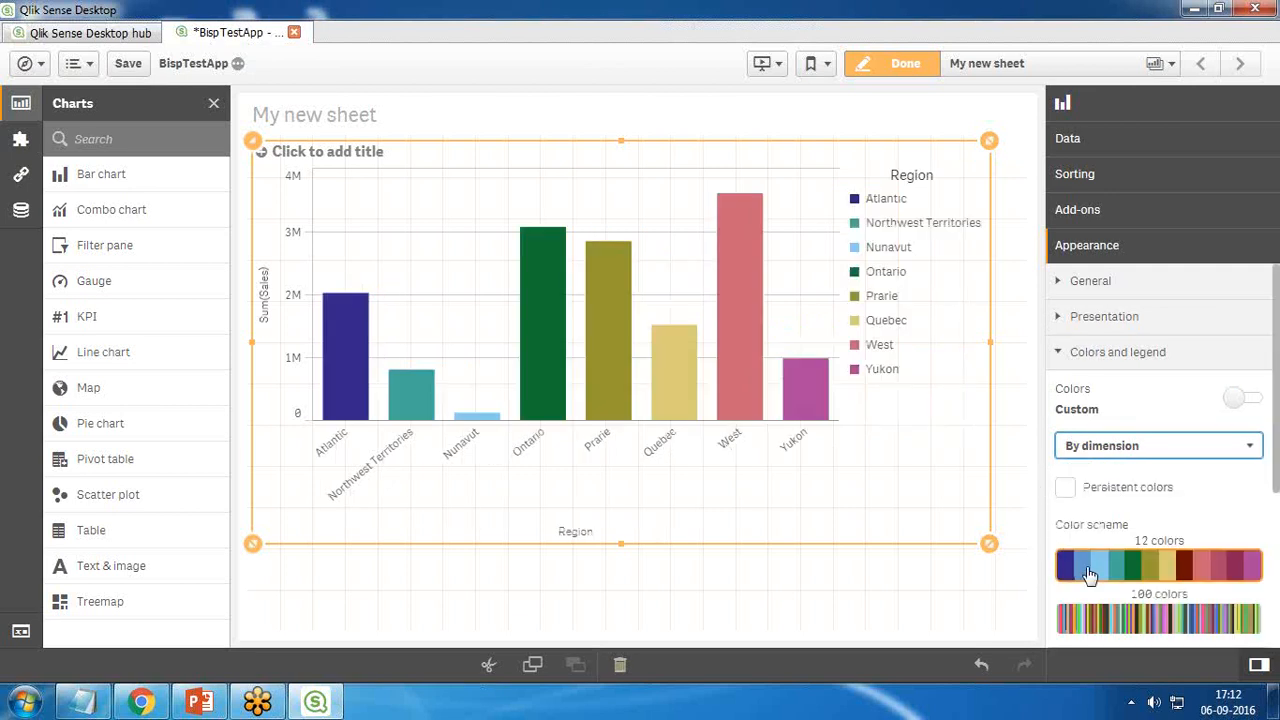
left_click(1058, 358)
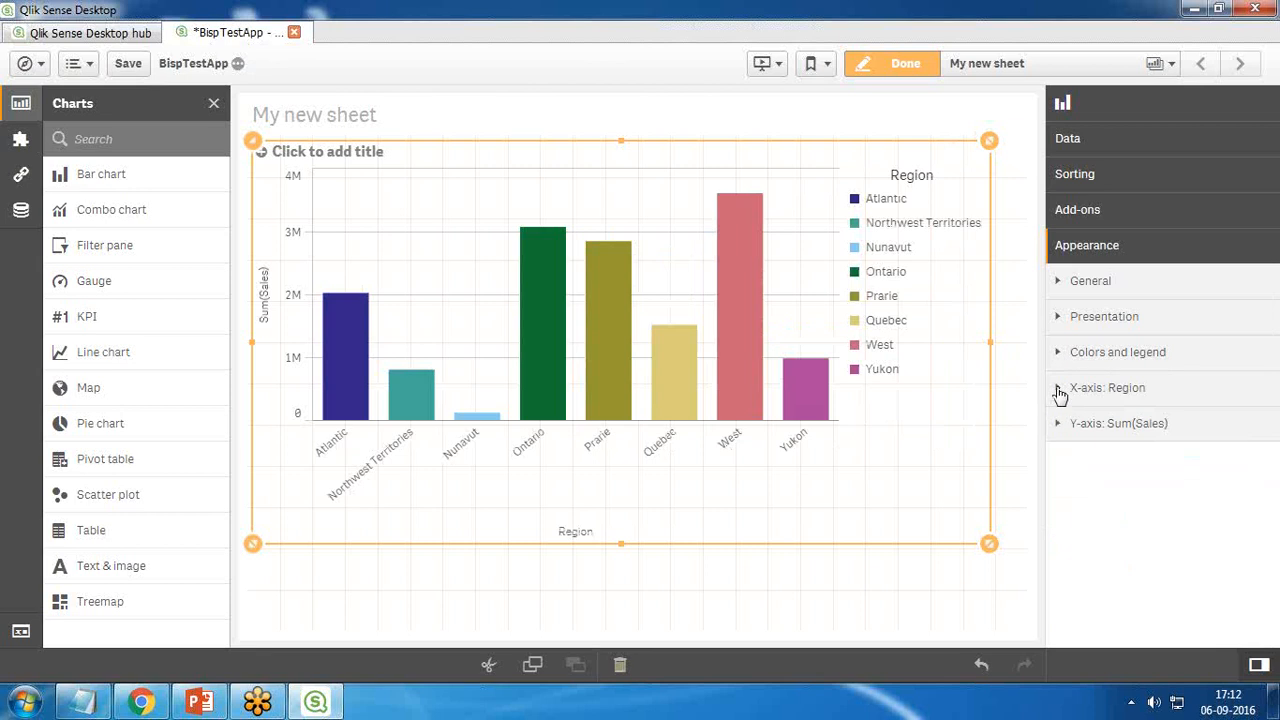
- Examine the label orientation and position options for the bar chart's Region X-axis
left_click(1059, 390)
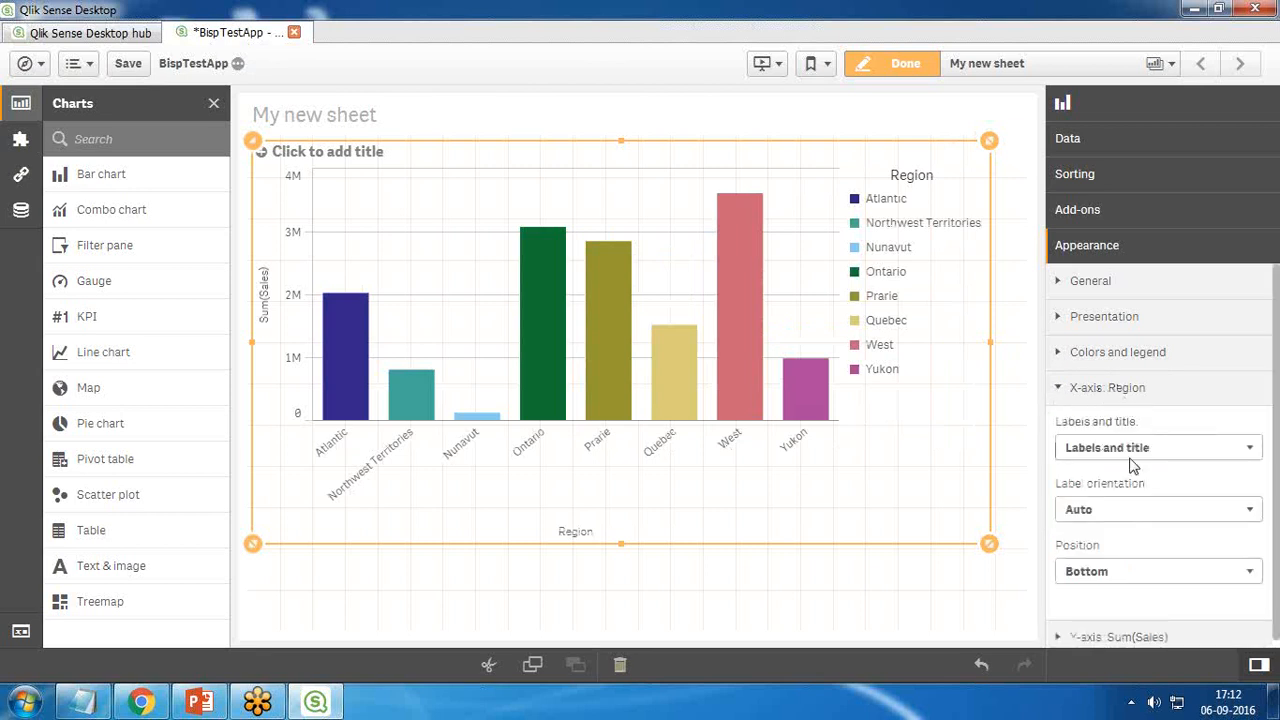
left_click(1112, 512)
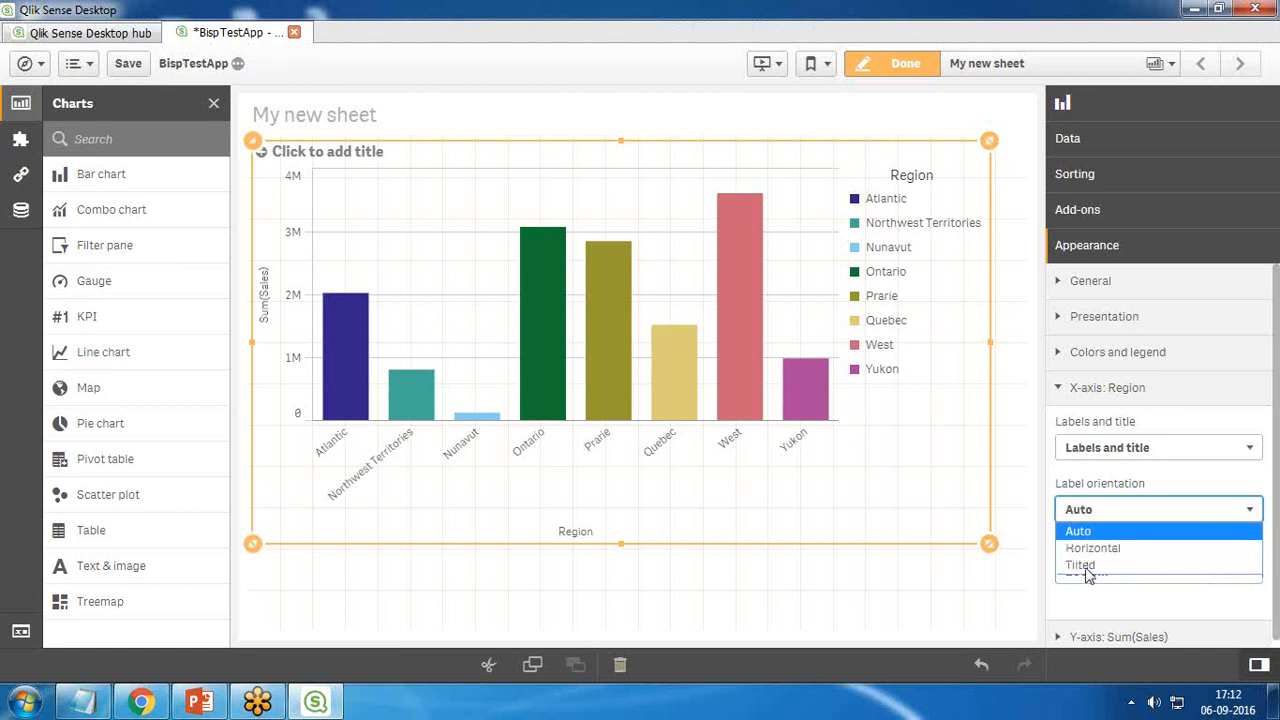
left_click(1043, 455)
left_click(1112, 573)
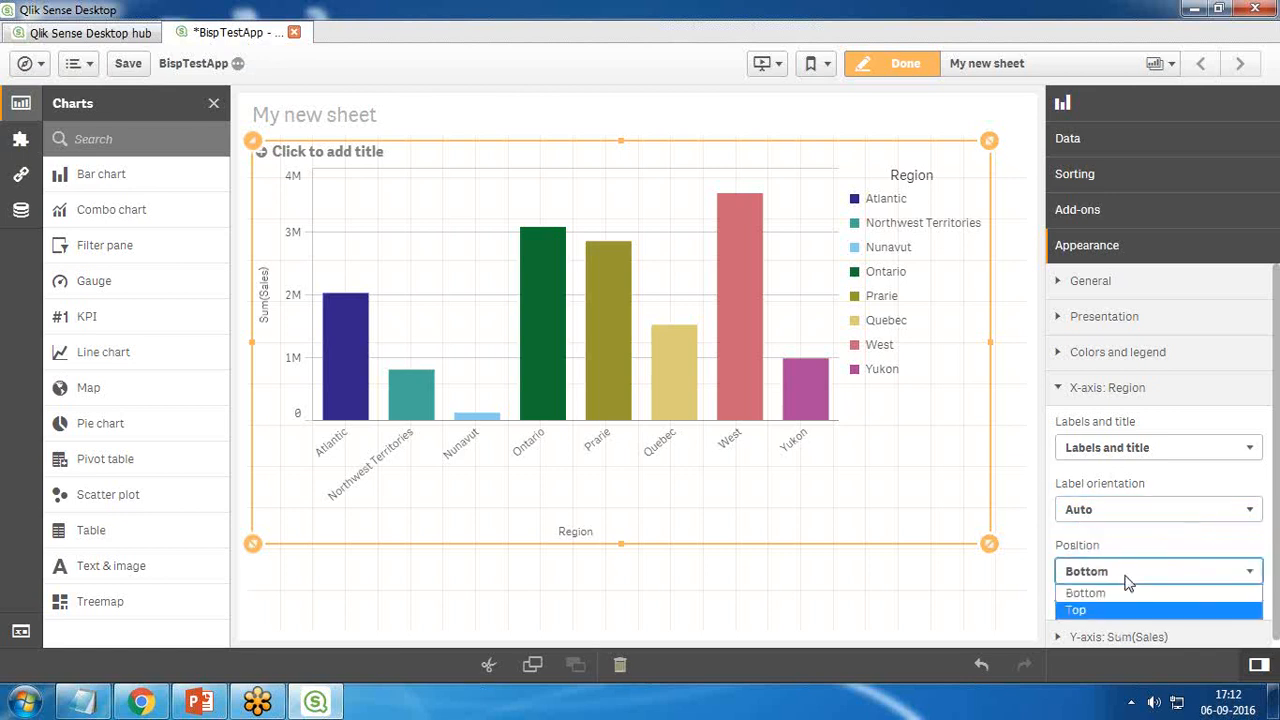
left_click(1040, 503)
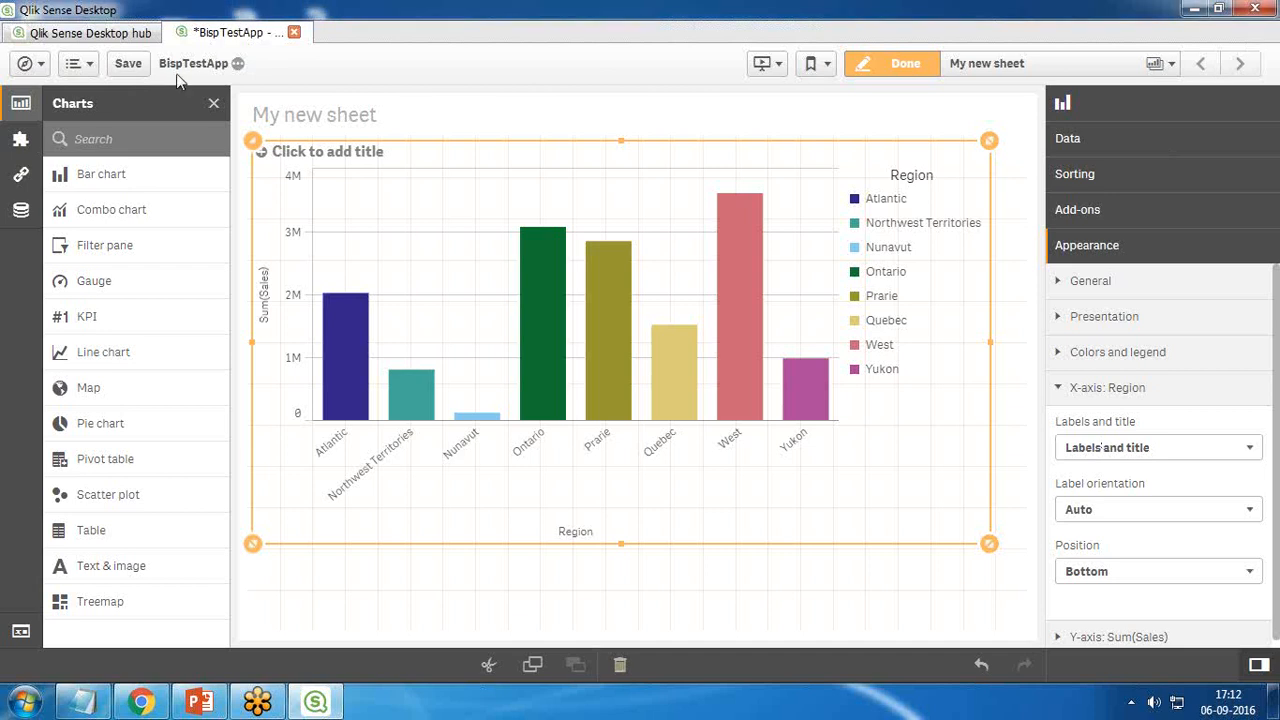
- Save BispTestApp and finish editing My new sheet
left_click(128, 63)
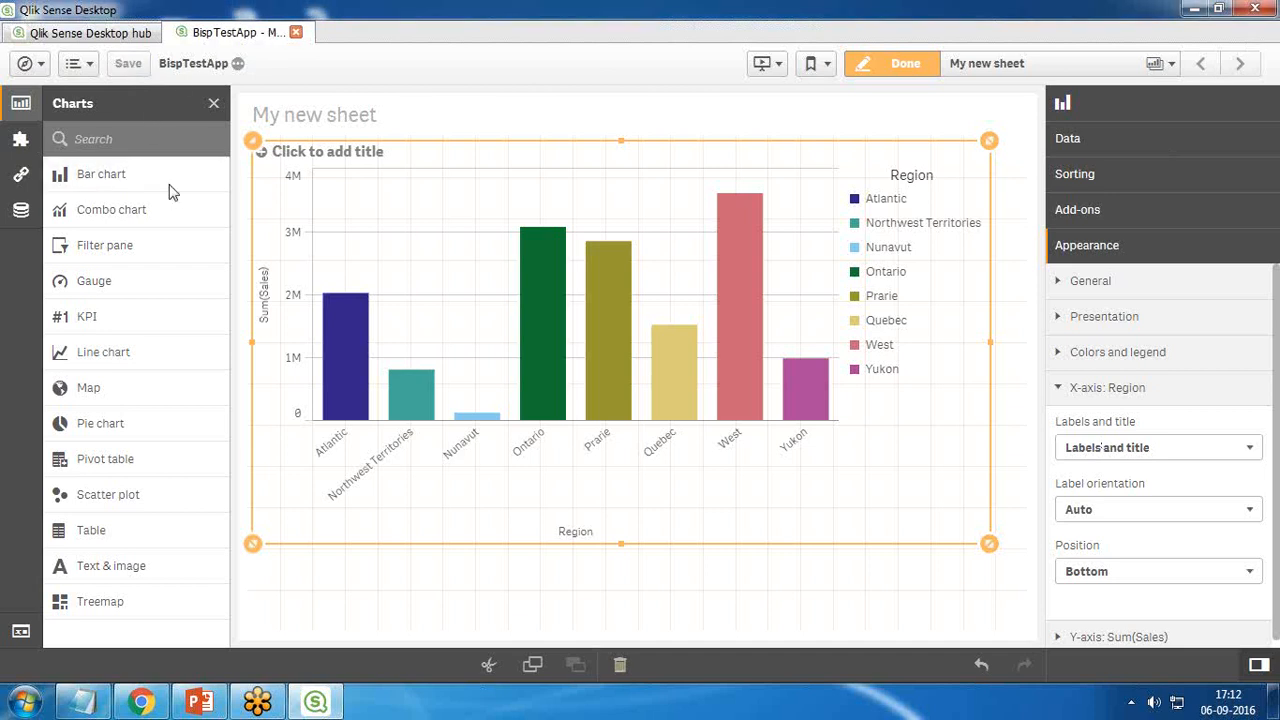
left_click(901, 66)
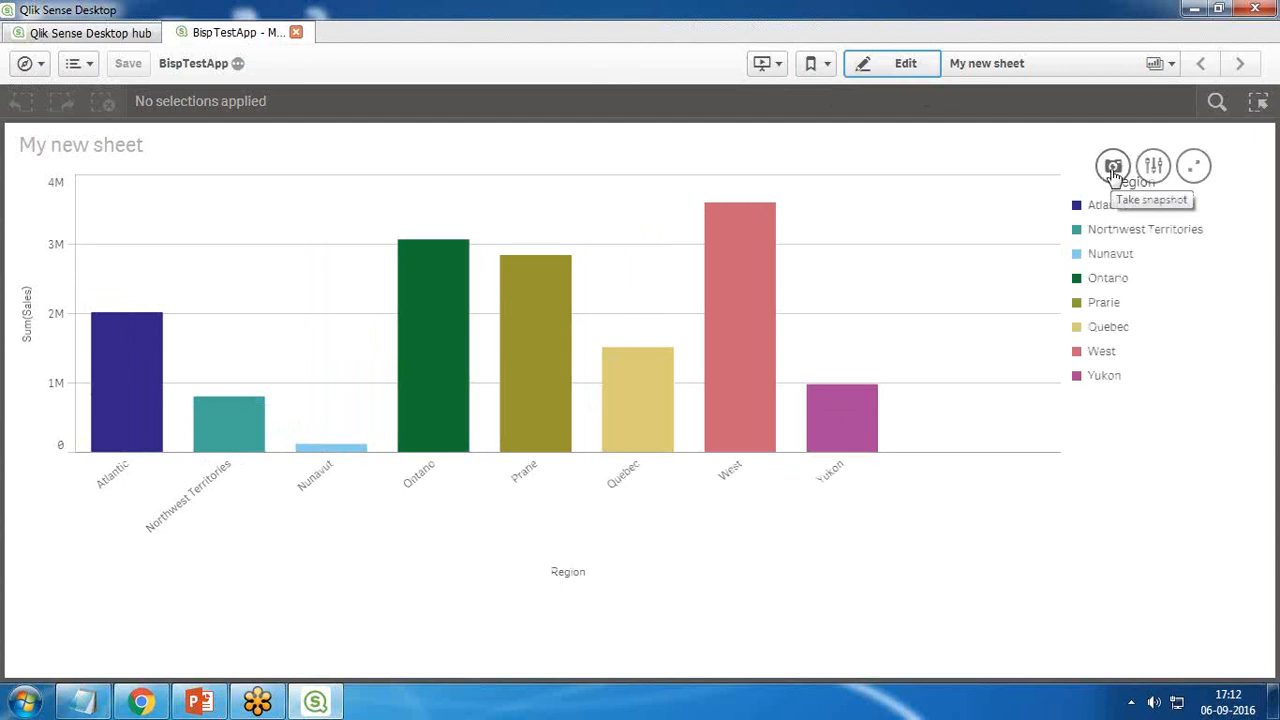
- Take a snapshot of the bar chart and close its annotation with the description left blank
left_click(1113, 167)
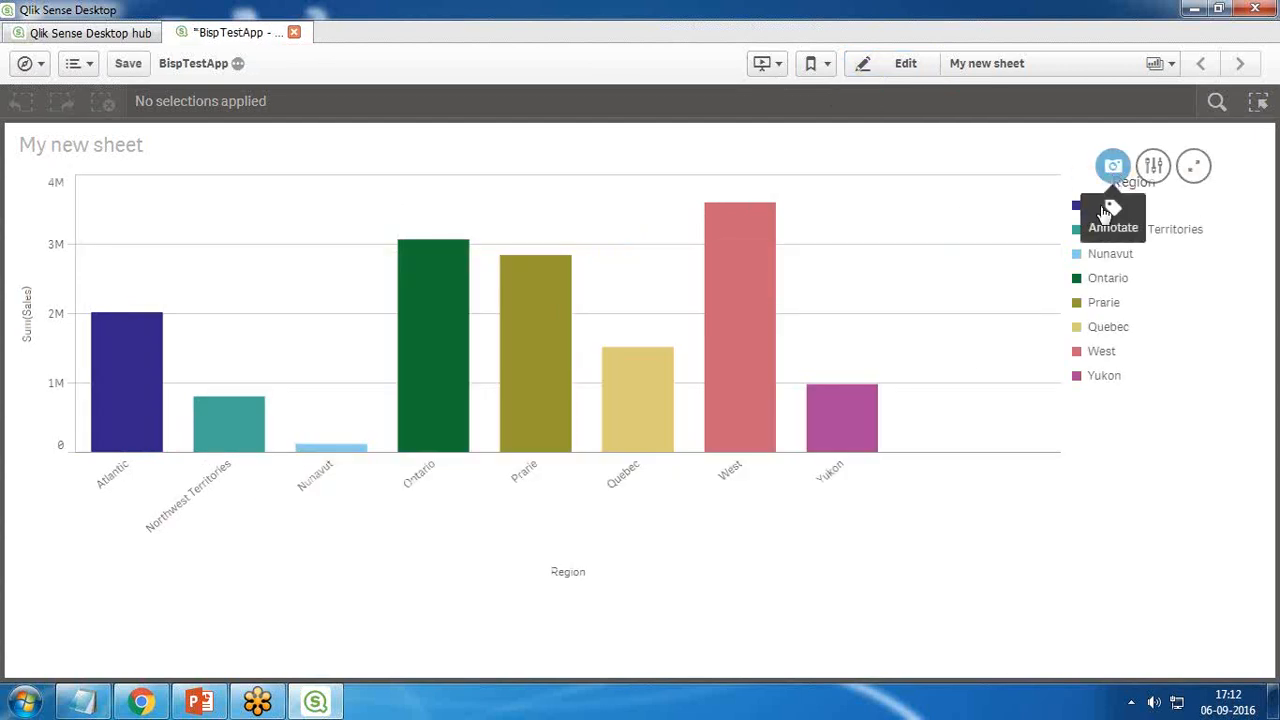
left_click(1113, 230)
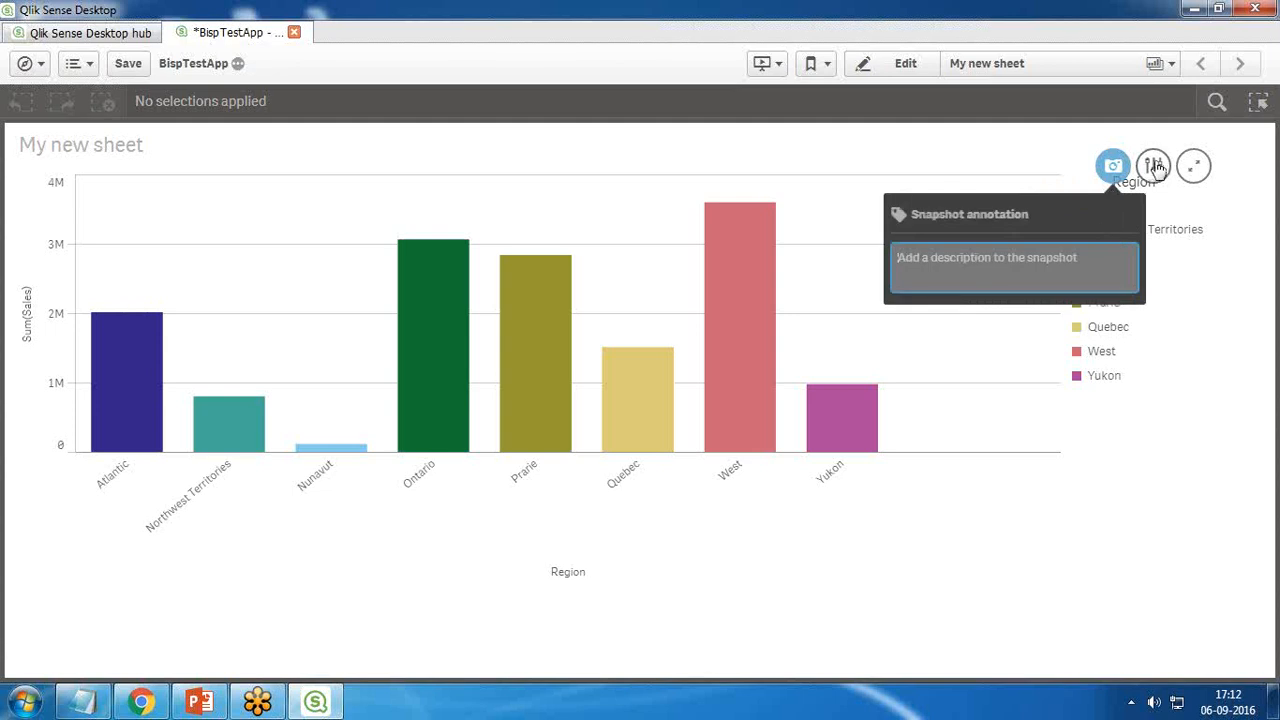
left_click(1185, 235)
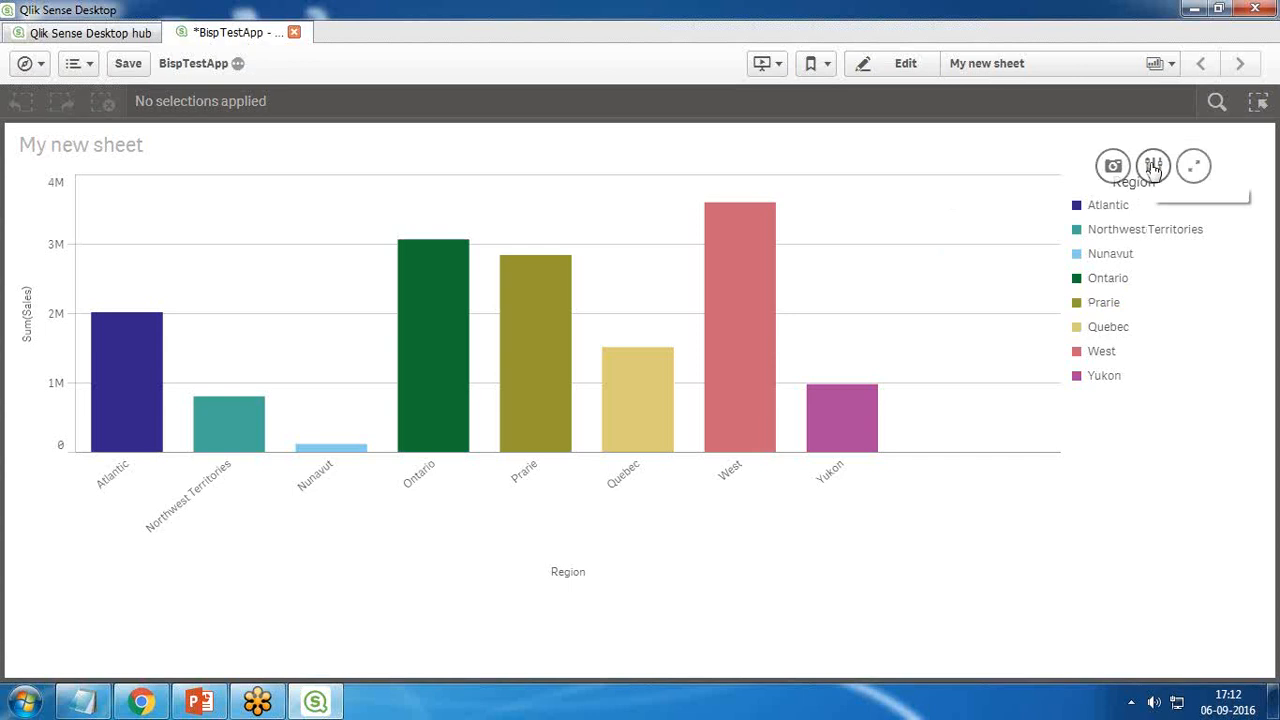
- View the bar chart's data and exploration options, view the chart in full screen and return to the sheet
left_click(1153, 167)
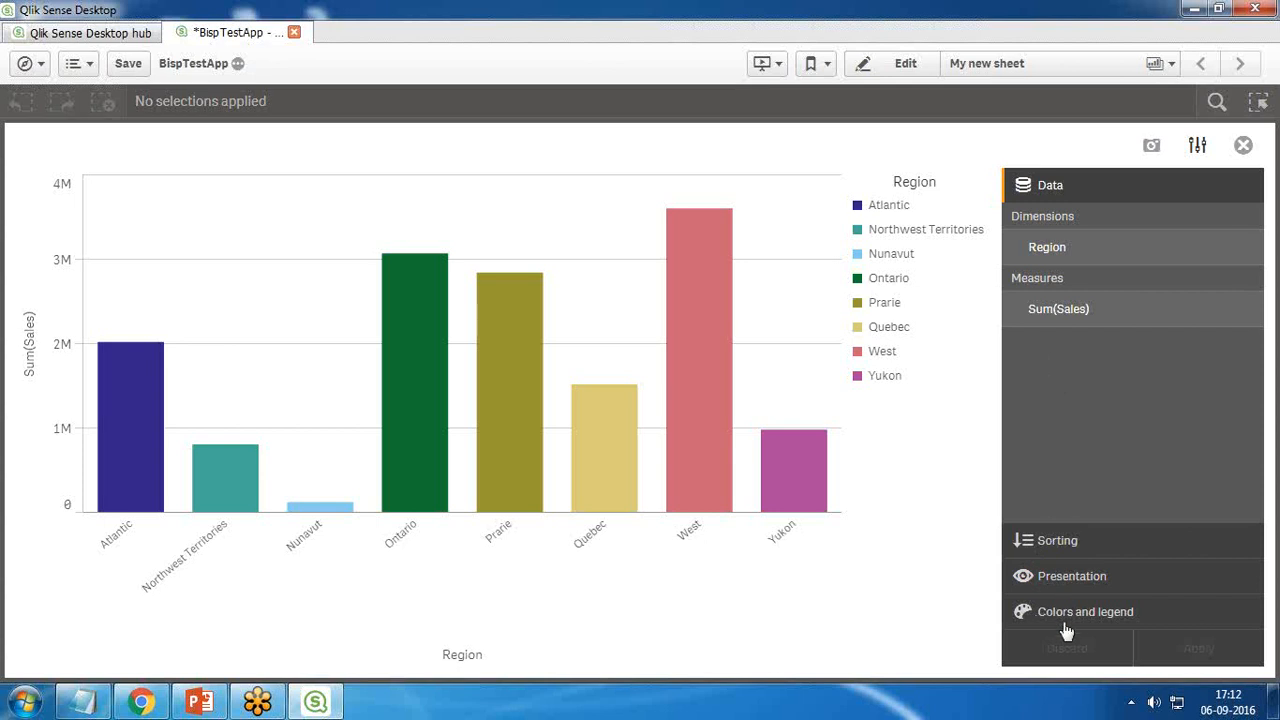
left_click(1243, 145)
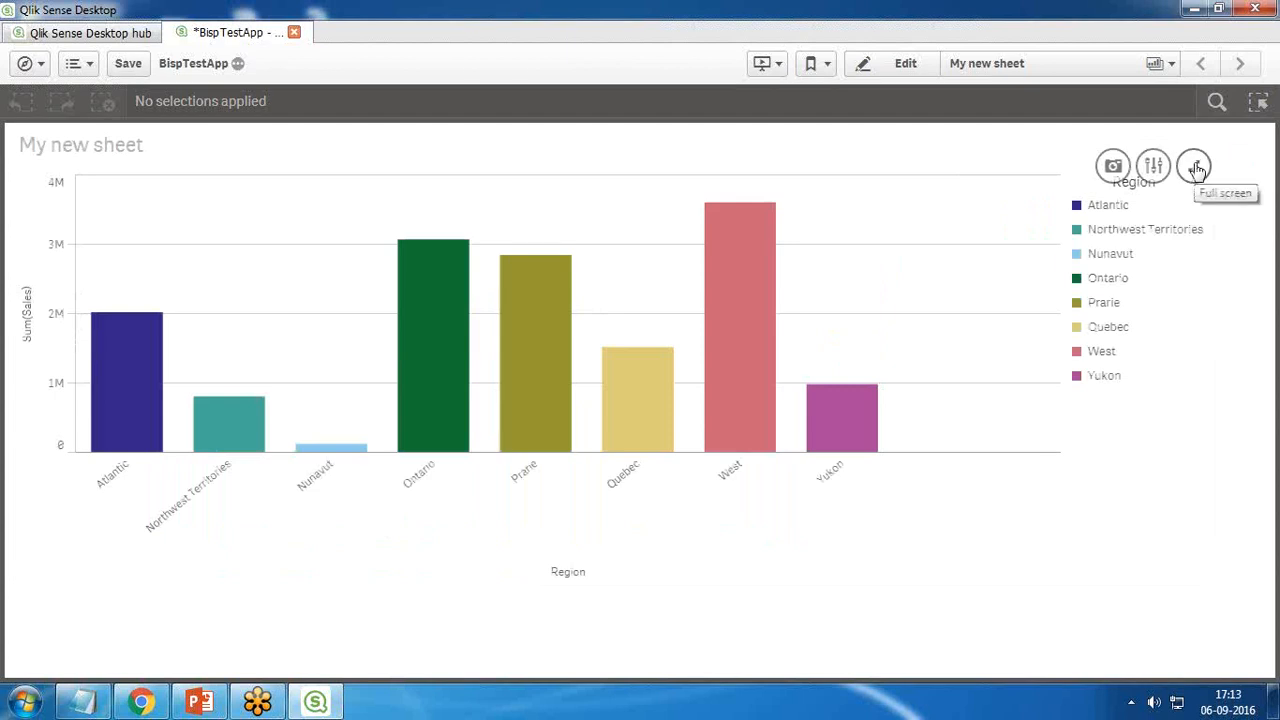
left_click(1197, 168)
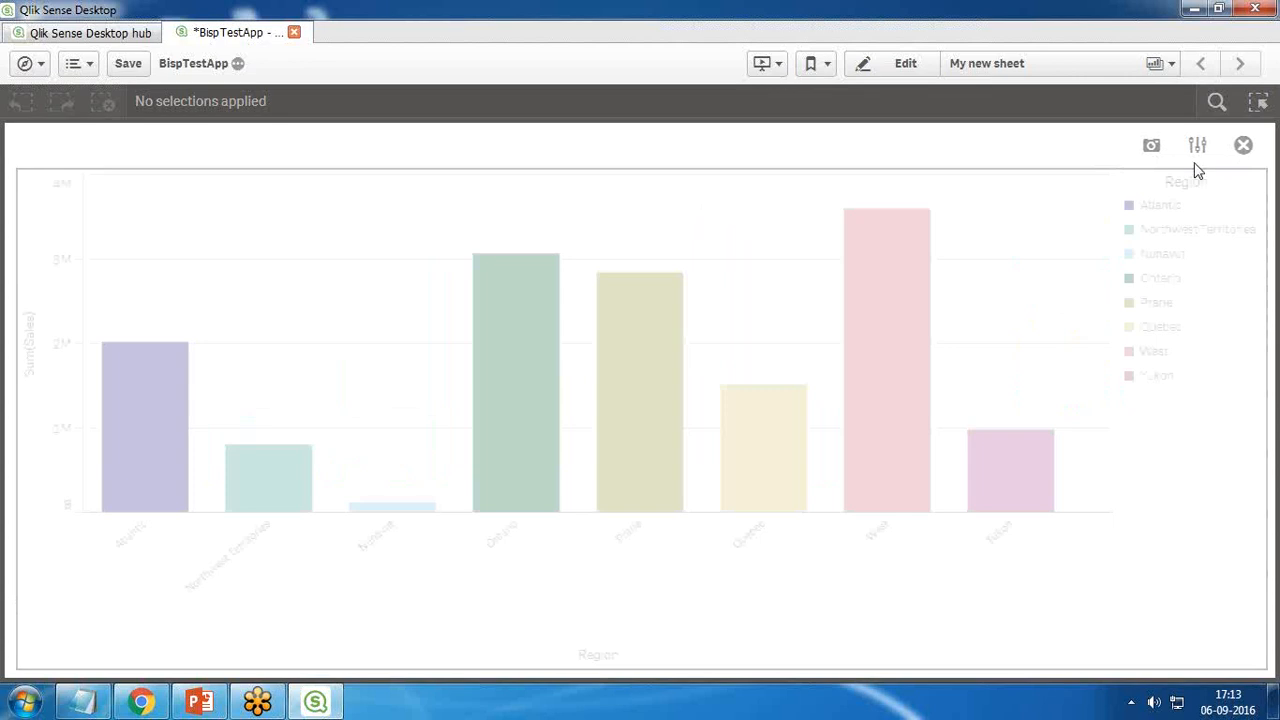
left_click(1244, 147)
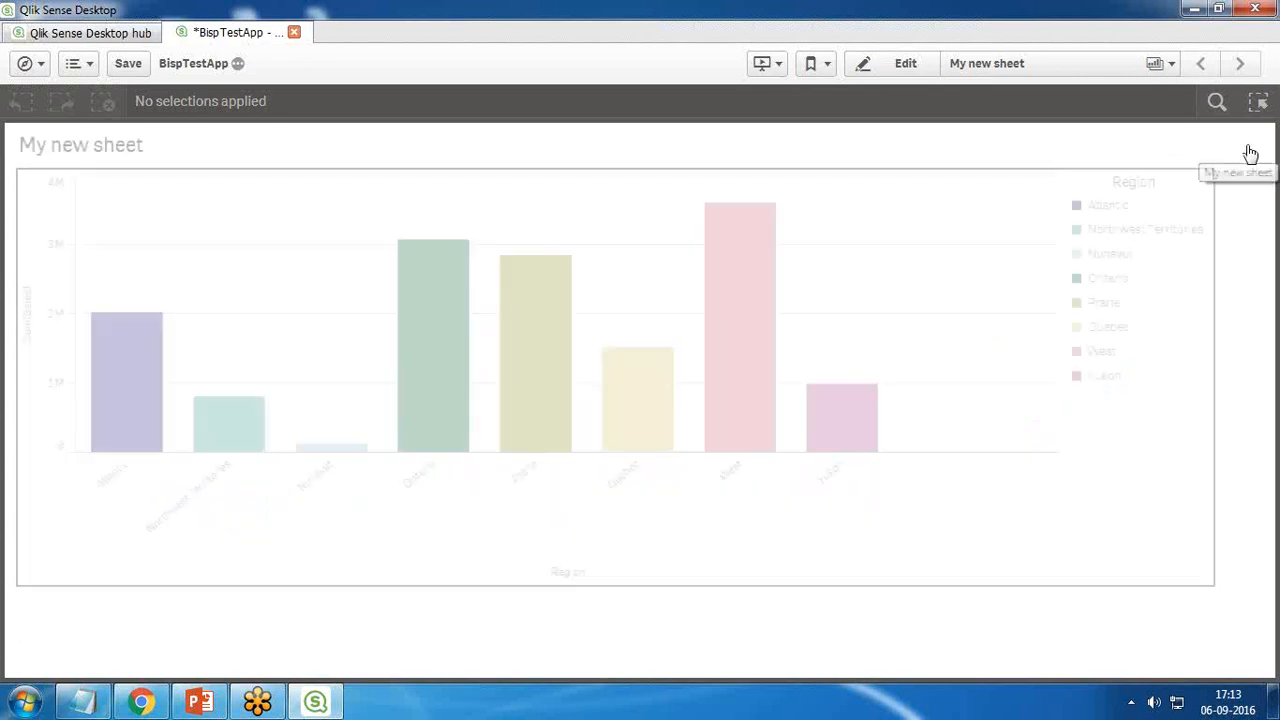
- Show the app's navigation destinations, from App overview to Open hub
left_click(40, 68)
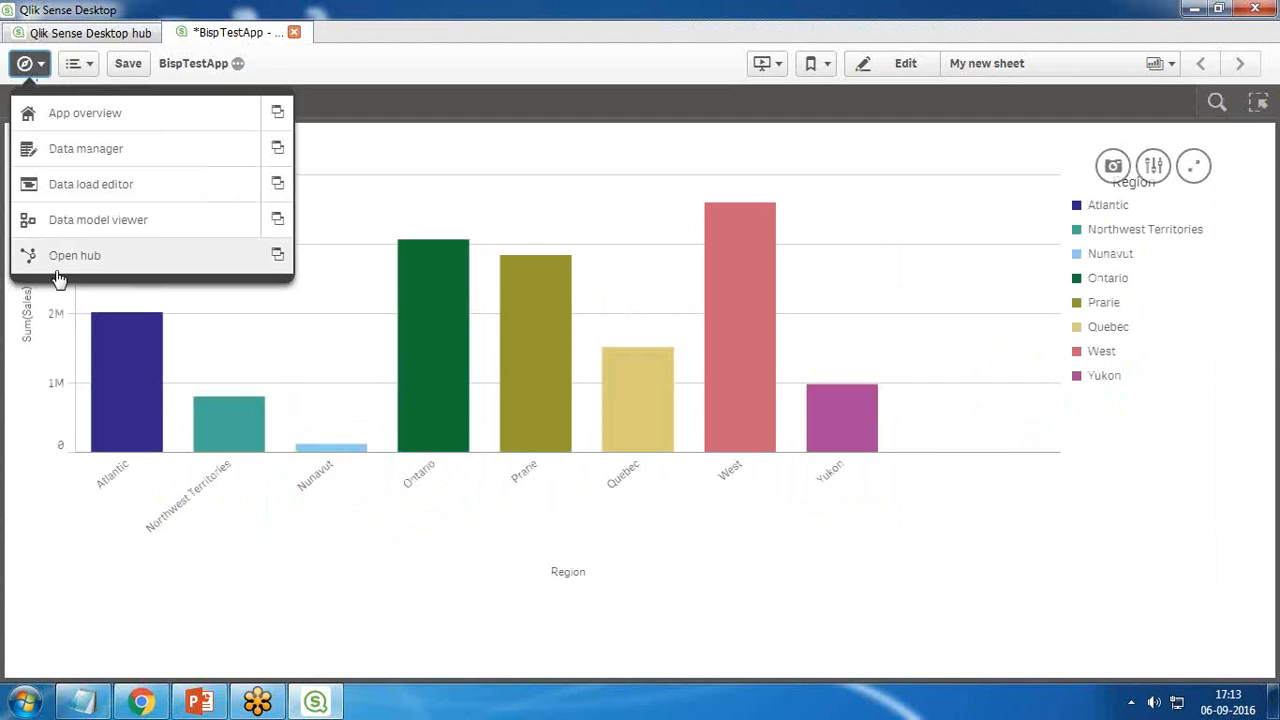